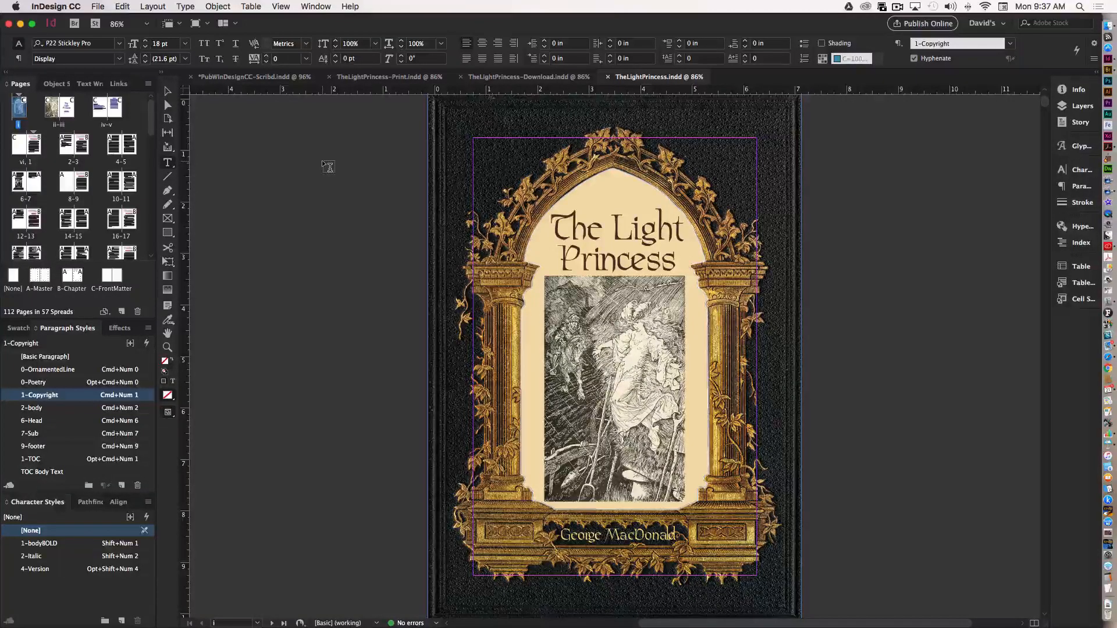
# Step: Look through the book's spreads from the cover to pages 16-17 and back to 12-13, examining front matter and chapter openings
pyautogui.hotkey('alt', 'pagedown')
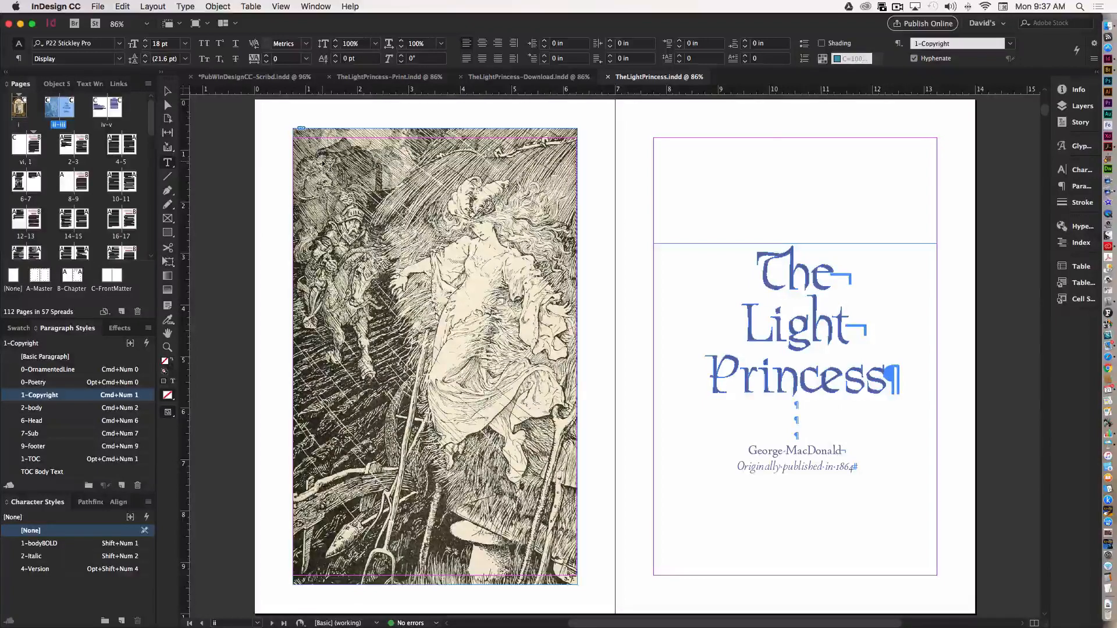
pyautogui.hotkey('alt', 'pagedown')
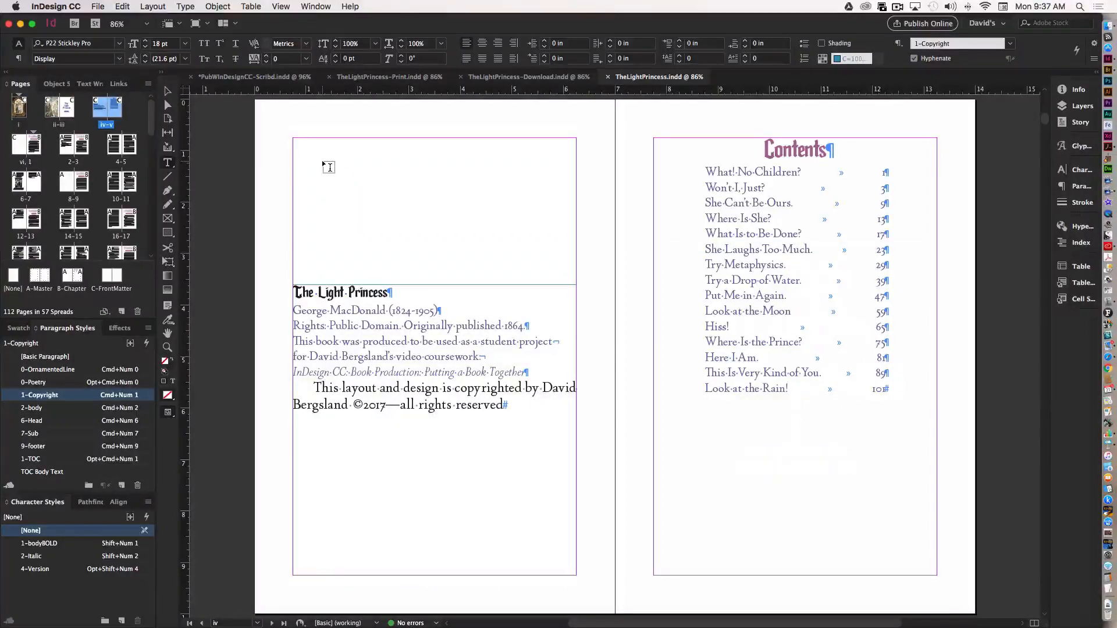
pyautogui.hotkey('alt', 'pagedown')
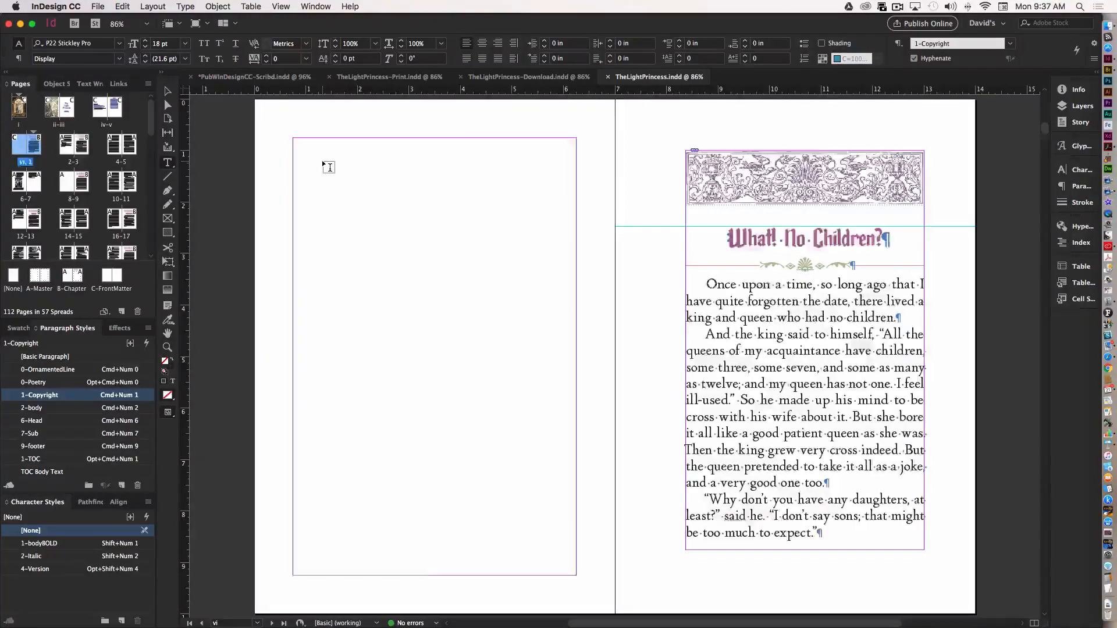
pyautogui.hotkey('alt', 'pagedown')
pyautogui.hotkey('alt', 'pagedown')
pyautogui.hotkey('alt', 'pagedown')
pyautogui.hotkey('alt', 'pagedown')
pyautogui.hotkey('alt', 'pagedown')
pyautogui.hotkey('alt', 'pagedown')
pyautogui.hotkey('alt', 'pagedown')
pyautogui.hotkey('alt', 'pagedown')
pyautogui.hotkey('alt', 'pagedown')
pyautogui.hotkey('alt', 'pagedown')
pyautogui.hotkey('alt', 'pagedown')
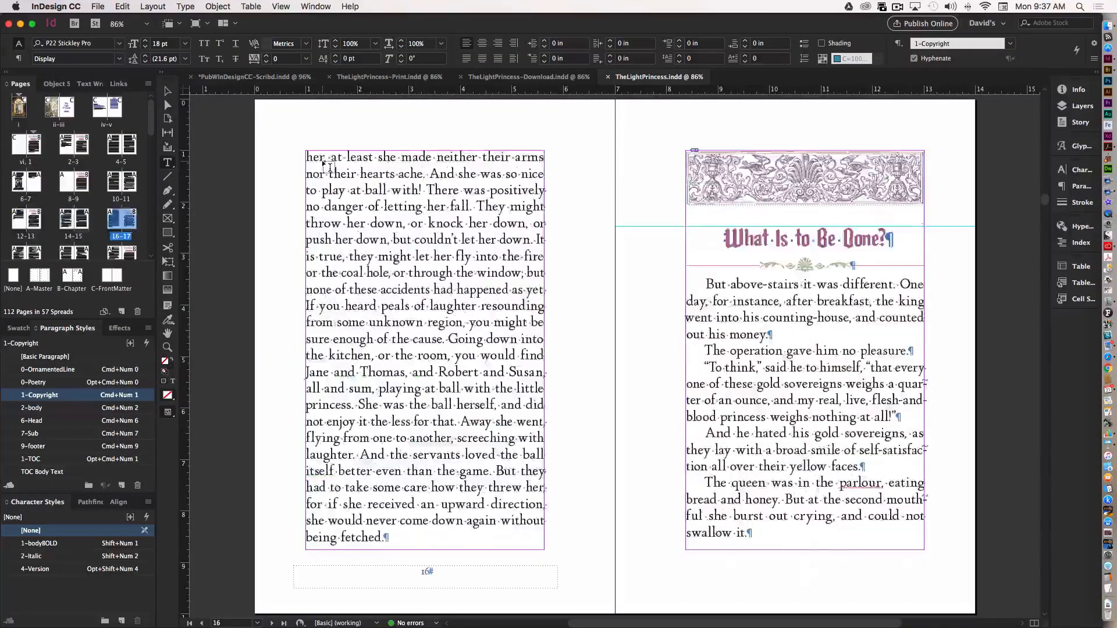
pyautogui.hotkey('alt', 'pageup')
pyautogui.hotkey('alt', 'pageup')
pyautogui.hotkey('alt', 'pageup')
pyautogui.hotkey('alt', 'pageup')
pyautogui.hotkey('alt', 'pageup')
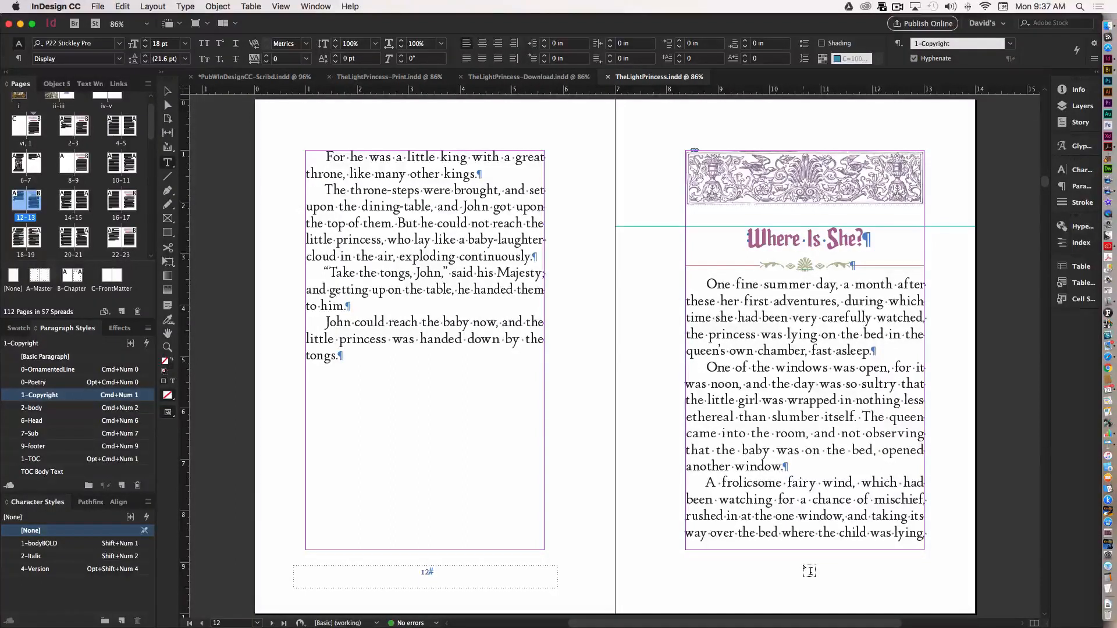
# Step: Inspect the B-Chapter master spread and the copyright and dedication pages in TheLightPrincess-Print.indd
pyautogui.doubleClick(73, 292)
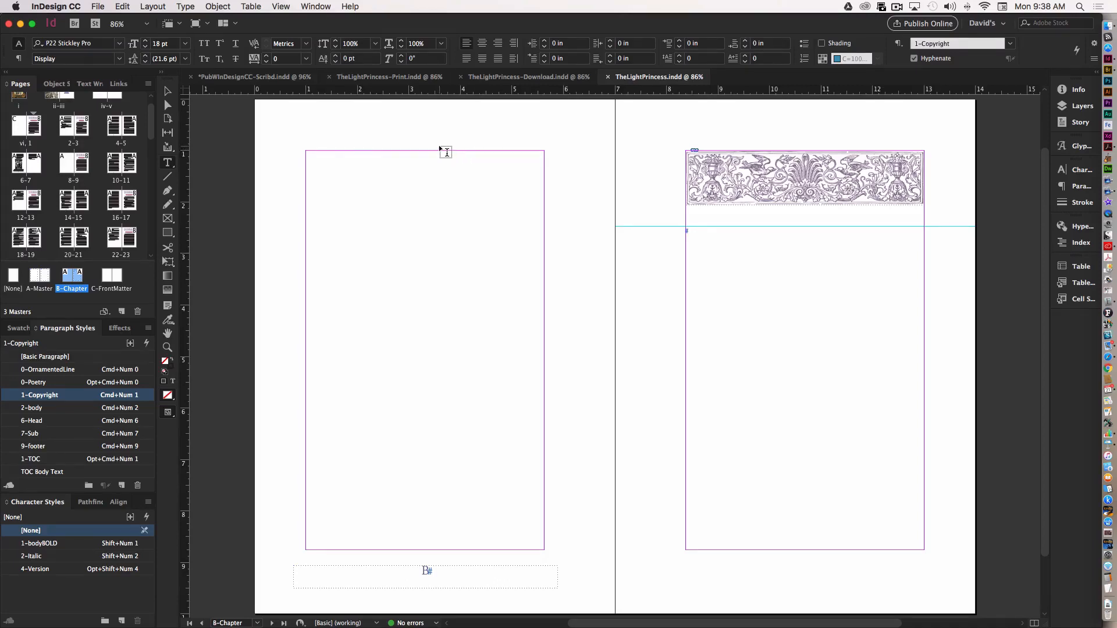
pyautogui.scroll(3, 319, 181)
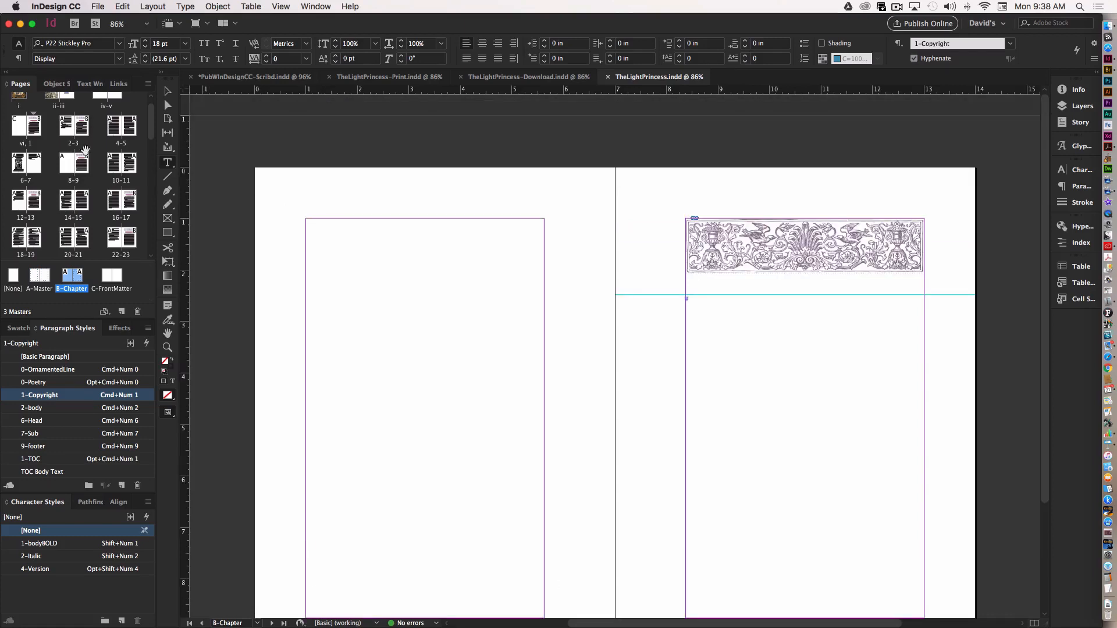
pyautogui.scroll(1, 79, 162)
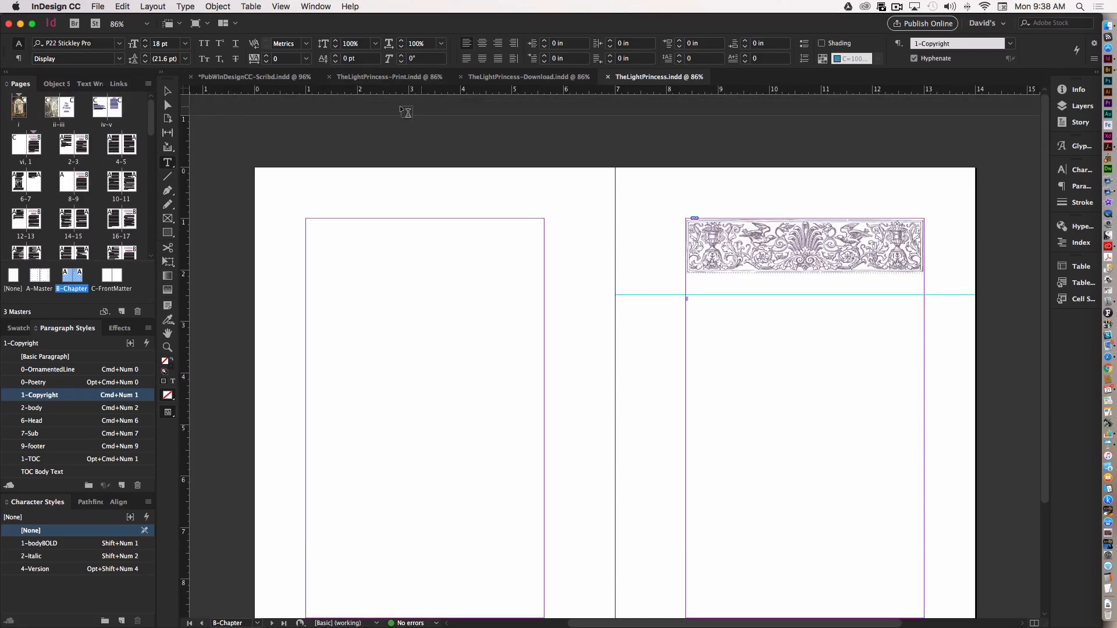
pyautogui.click(381, 78)
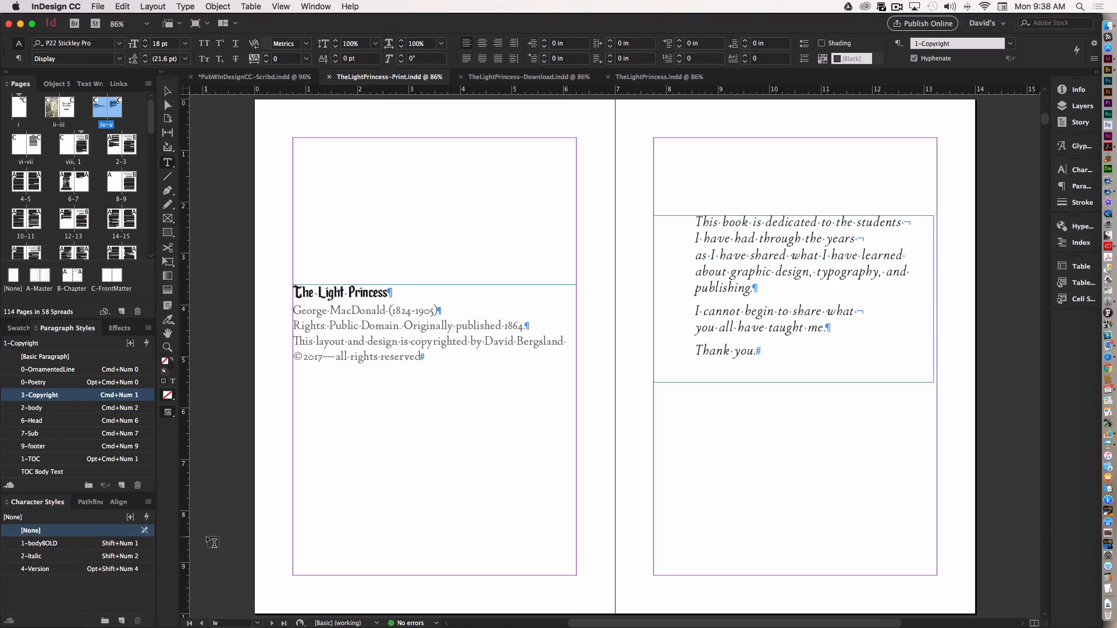
# Step: Return to TheLightPrincess.indd and inspect the title page, the Contents heading and the copyright text on pages ii-v
pyautogui.click(642, 81)
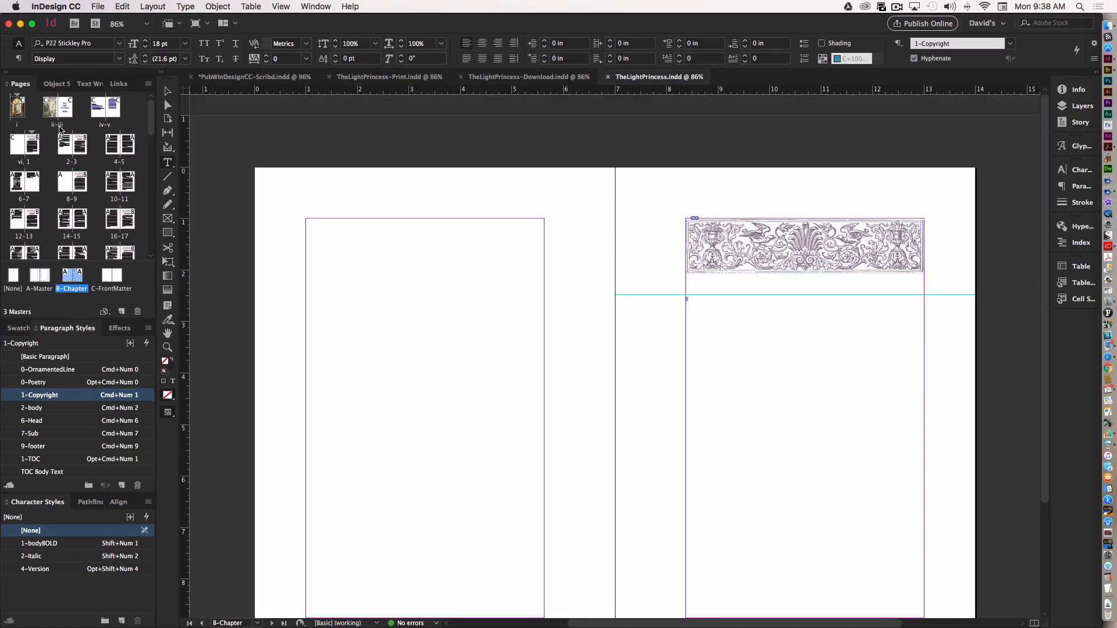
pyautogui.doubleClick(66, 128)
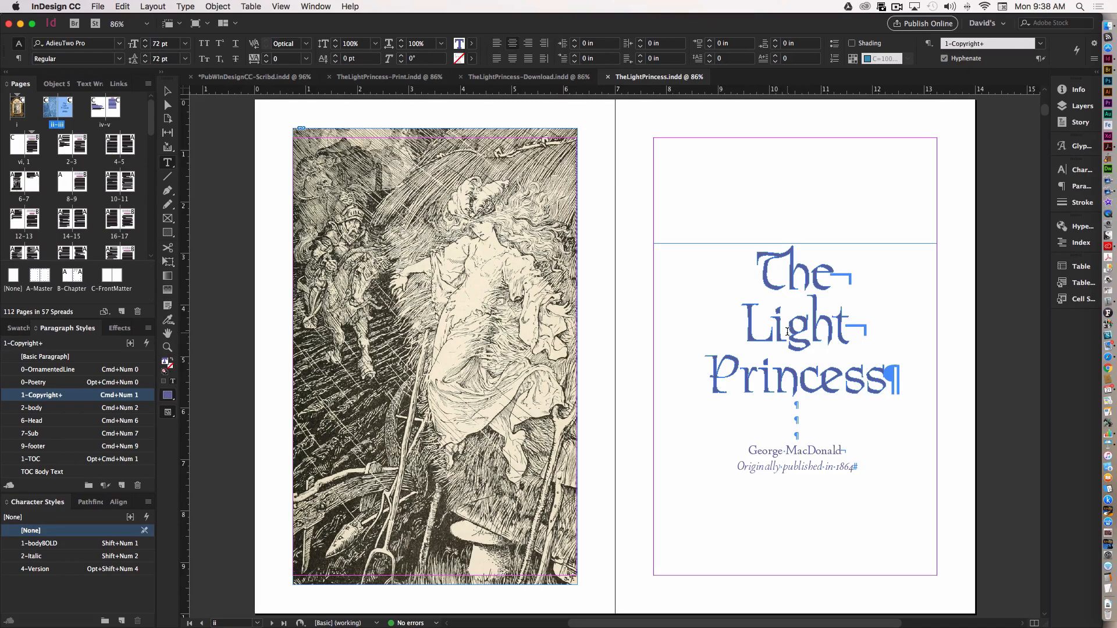
pyautogui.doubleClick(108, 128)
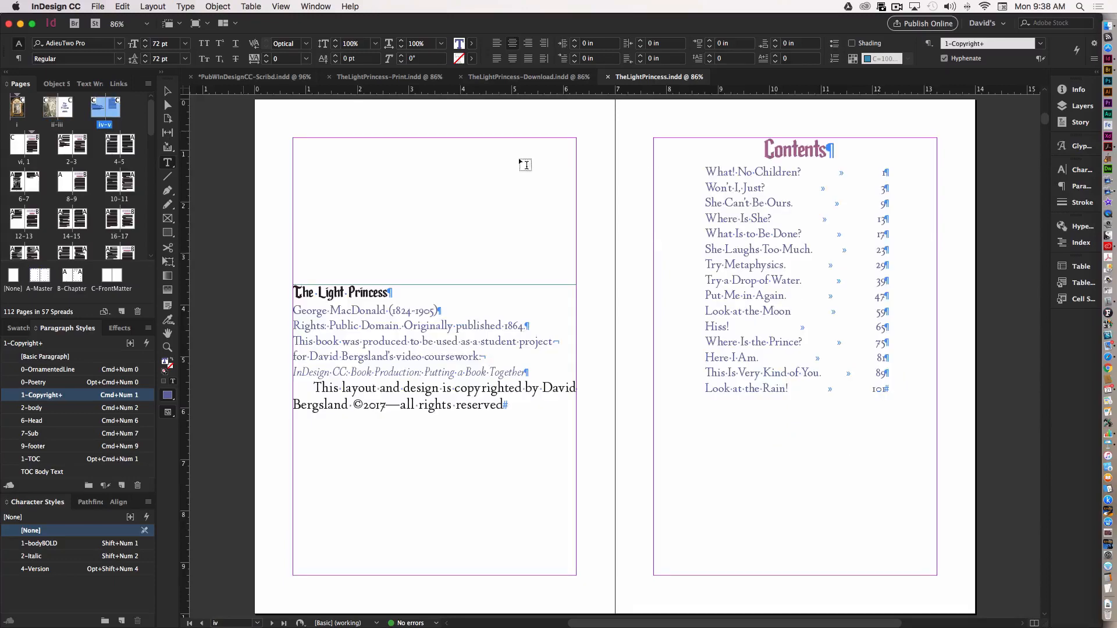
pyautogui.click(811, 150)
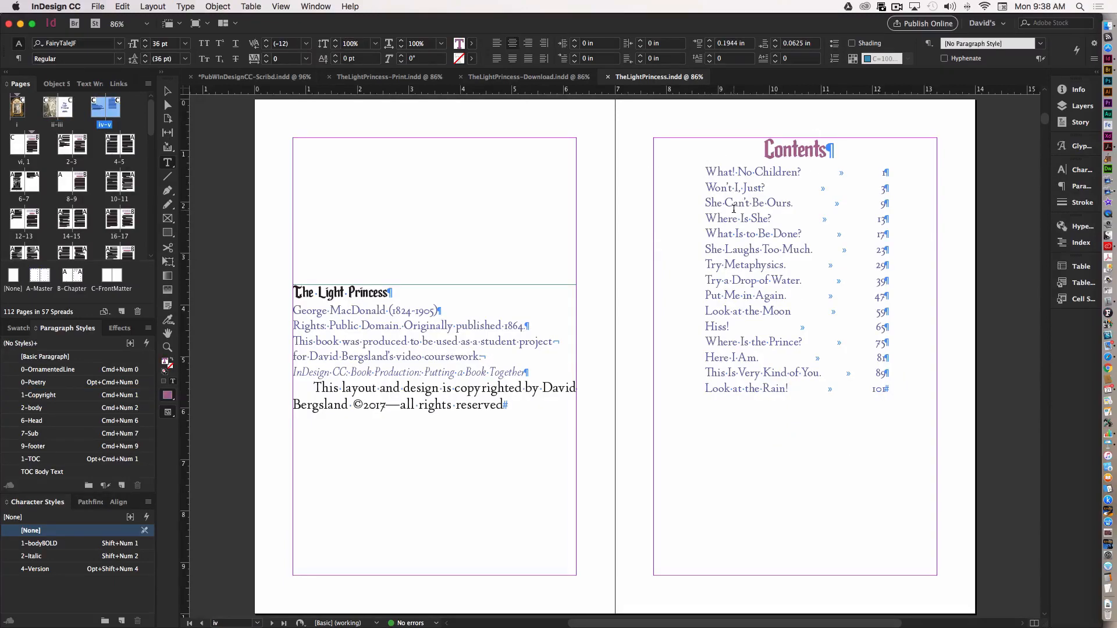
pyautogui.click(331, 342)
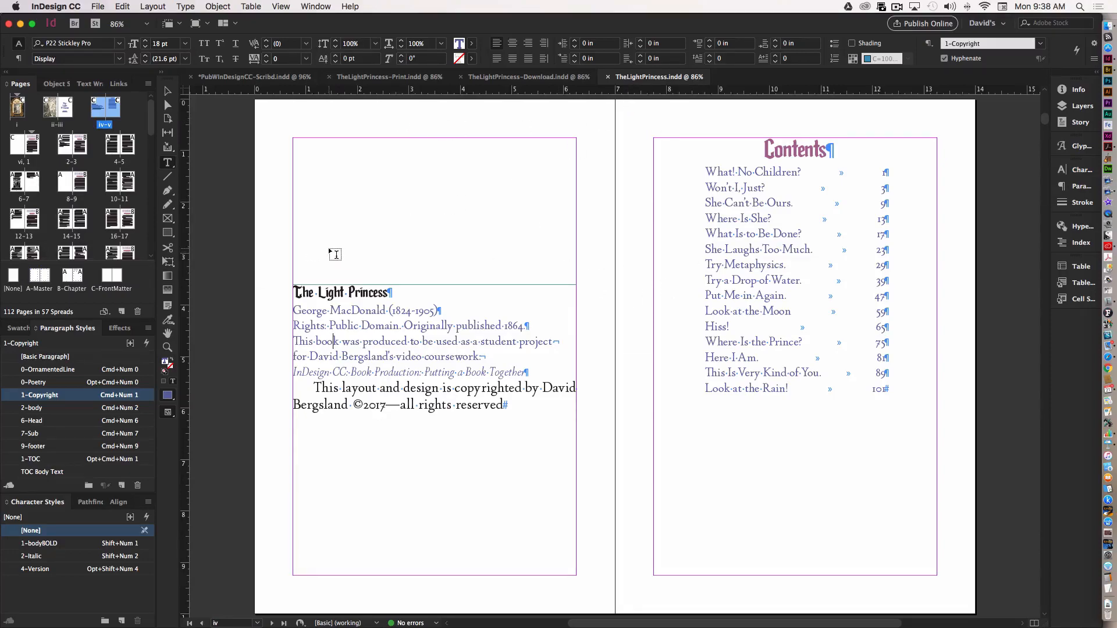
# Step: Find the title word "The" color on page iii and delete its C=100 M=90 Y=10 K=0 swatch, replacing it with [Black]
pyautogui.hotkey('alt', 'pageup')
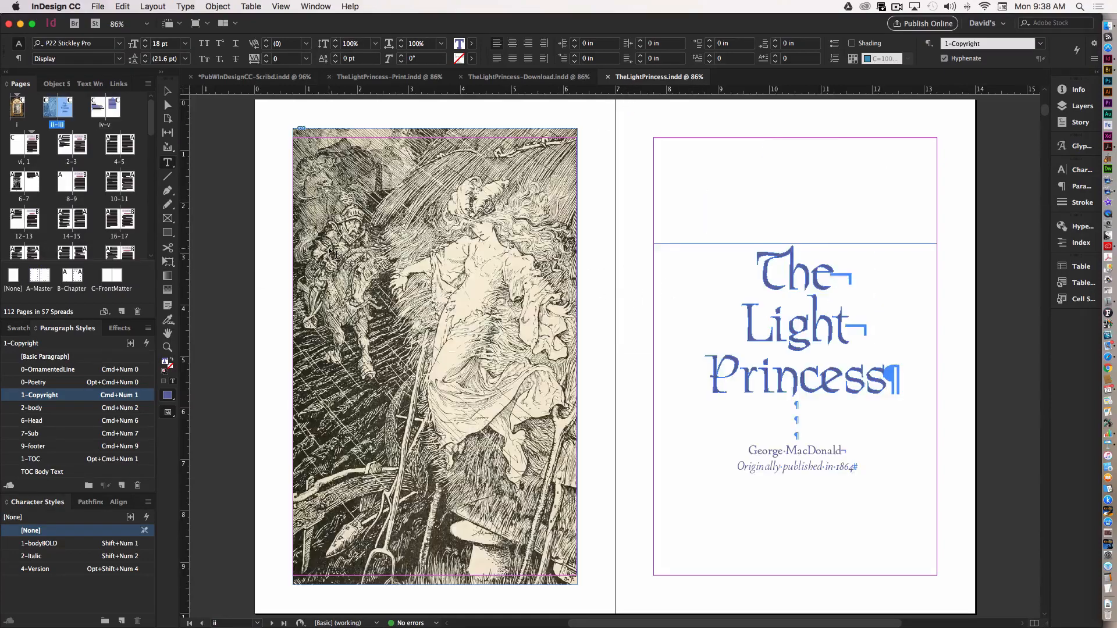
pyautogui.click(786, 279)
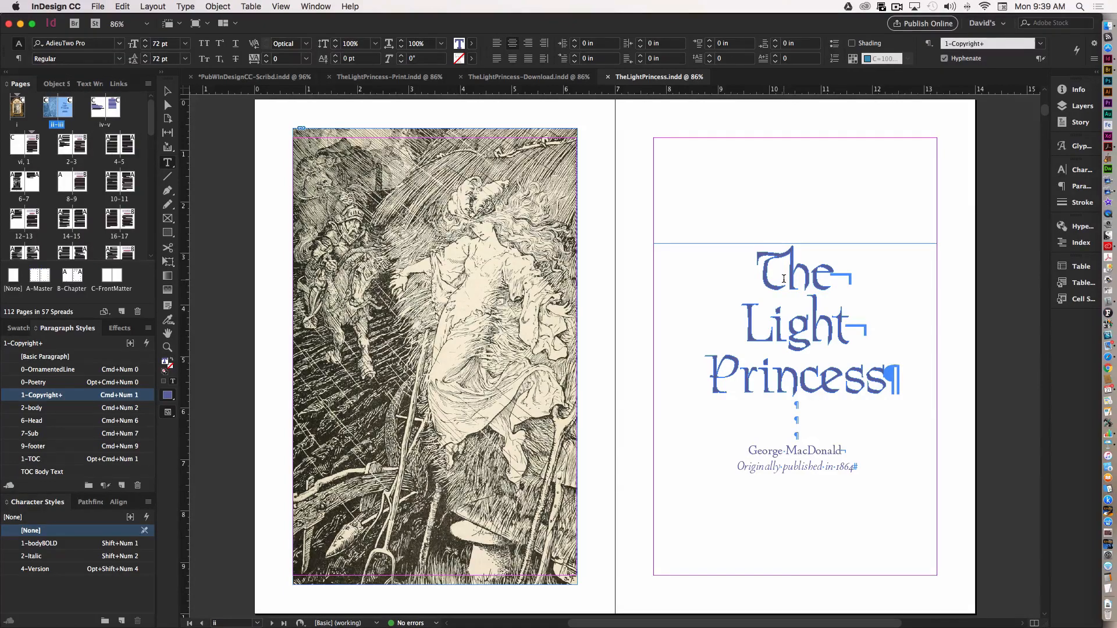
pyautogui.press('Escape')
pyautogui.click(792, 285)
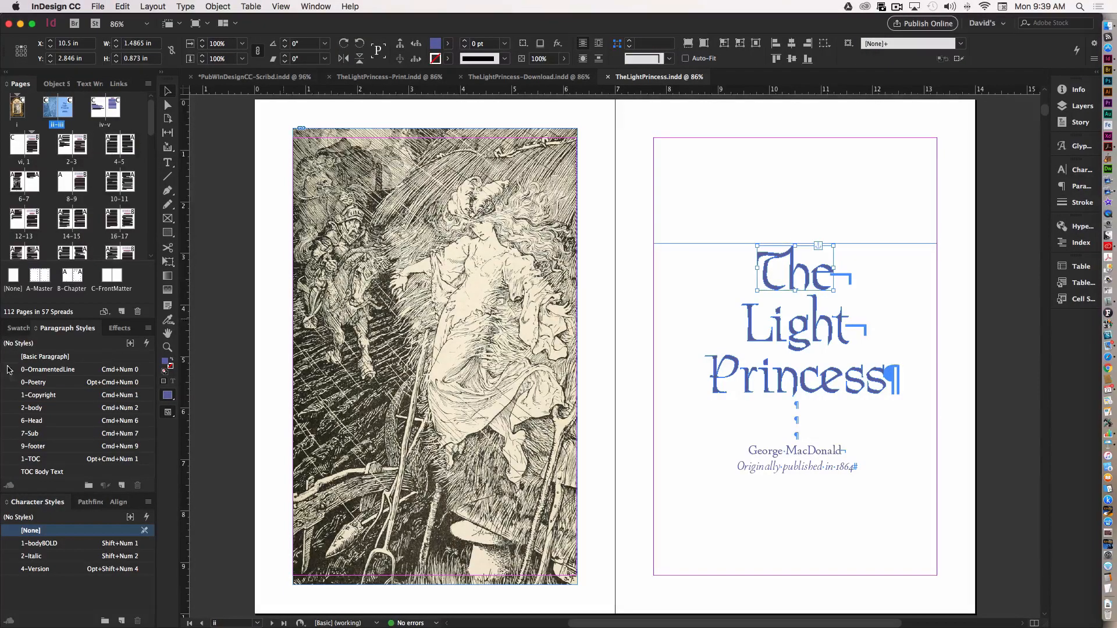
pyautogui.click(18, 328)
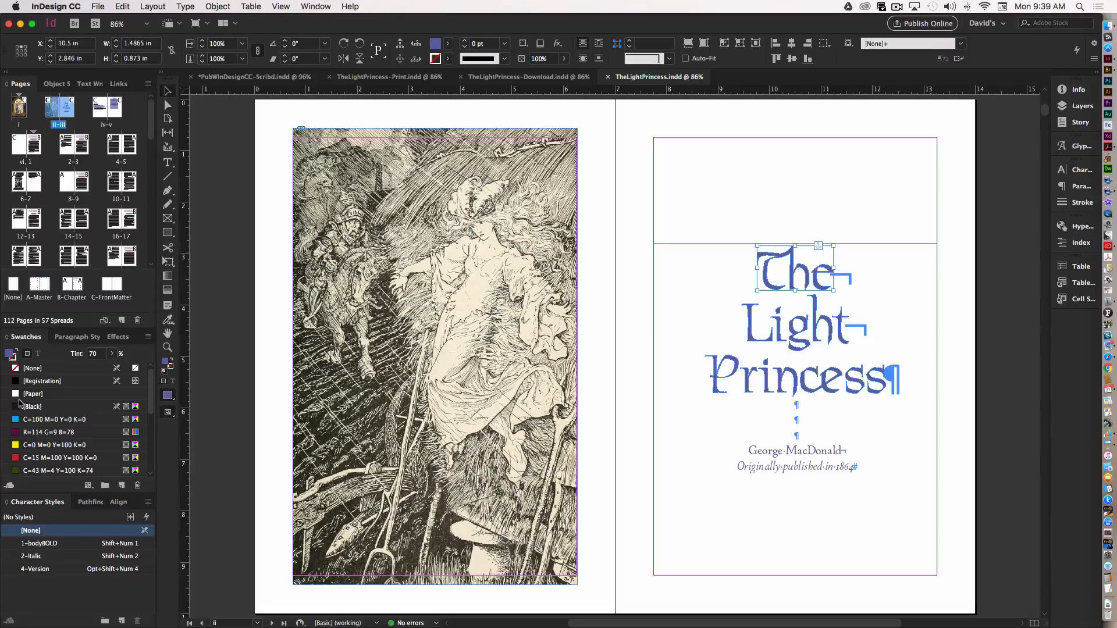
pyautogui.scroll(-4, 64, 407)
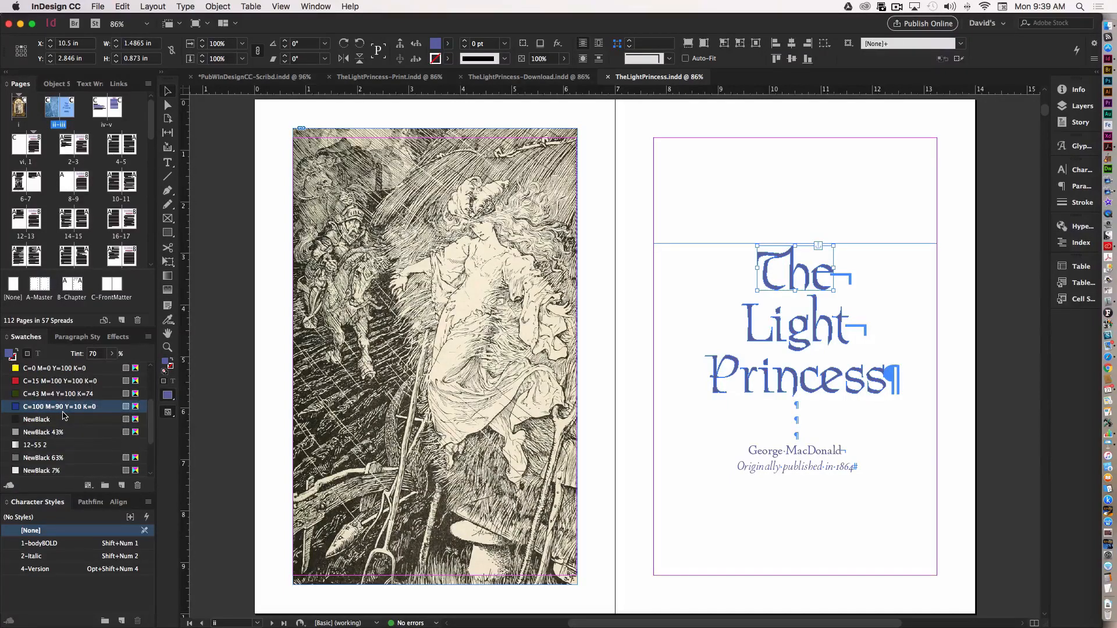
pyautogui.scroll(1, 67, 393)
pyautogui.rightClick(65, 409)
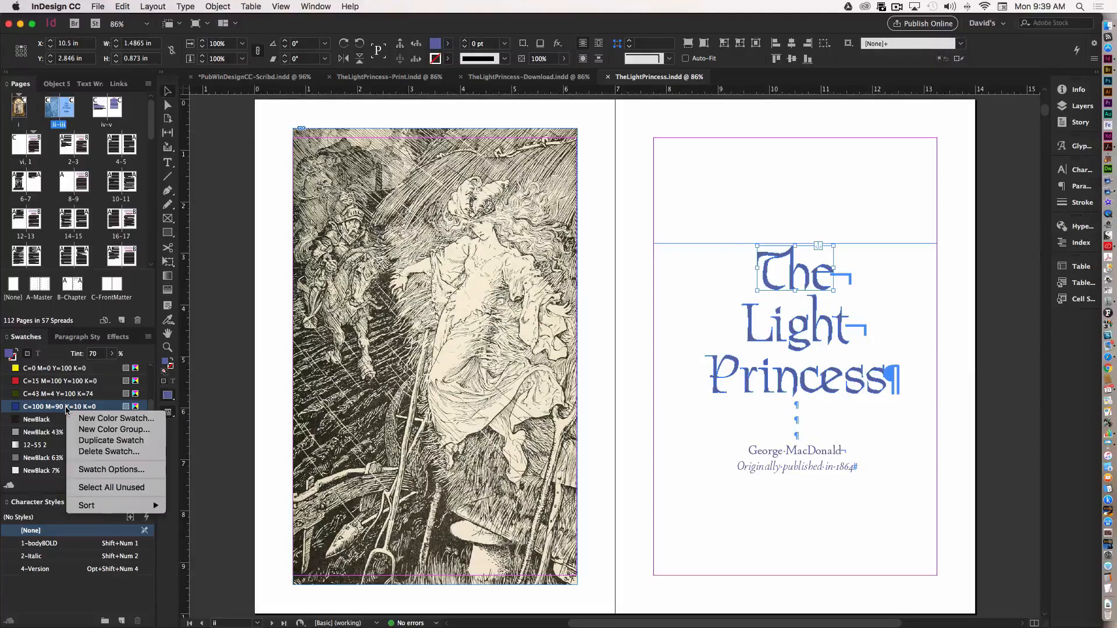
pyautogui.click(103, 453)
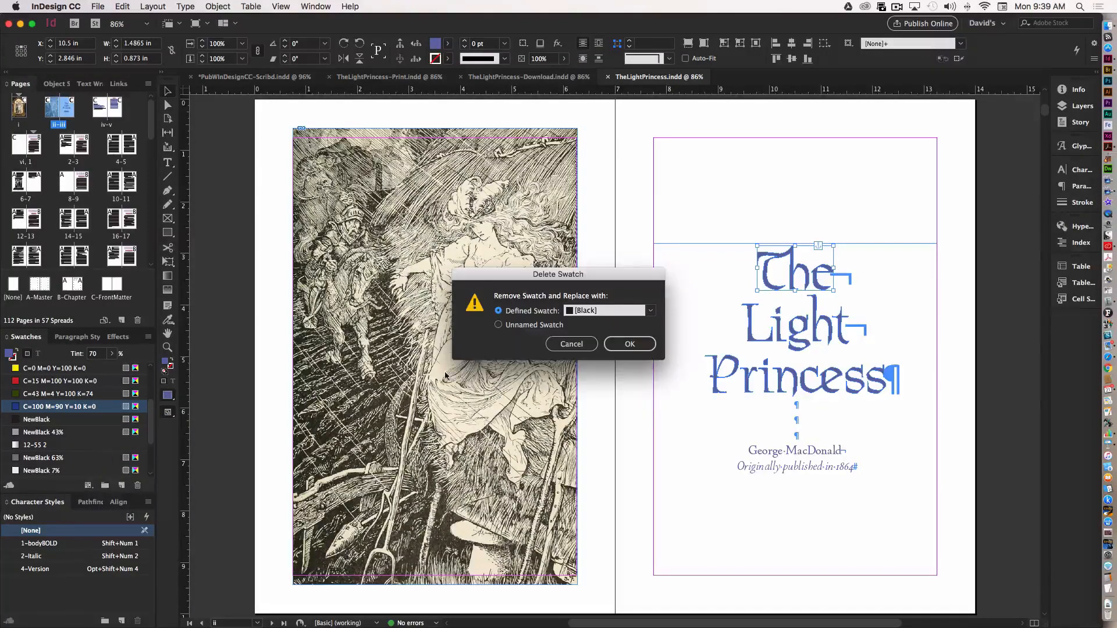
pyautogui.click(620, 345)
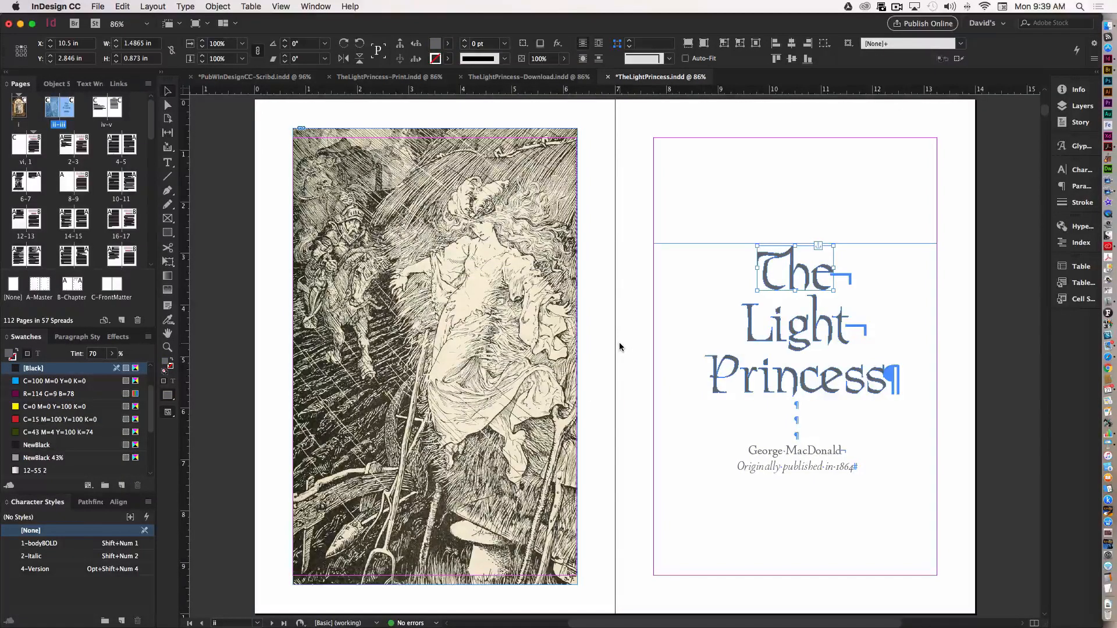
# Step: Delete the R=114 G=9 B=78 swatch used by the Contents heading on page v, replacing it with [Black]
pyautogui.press('pagedown')
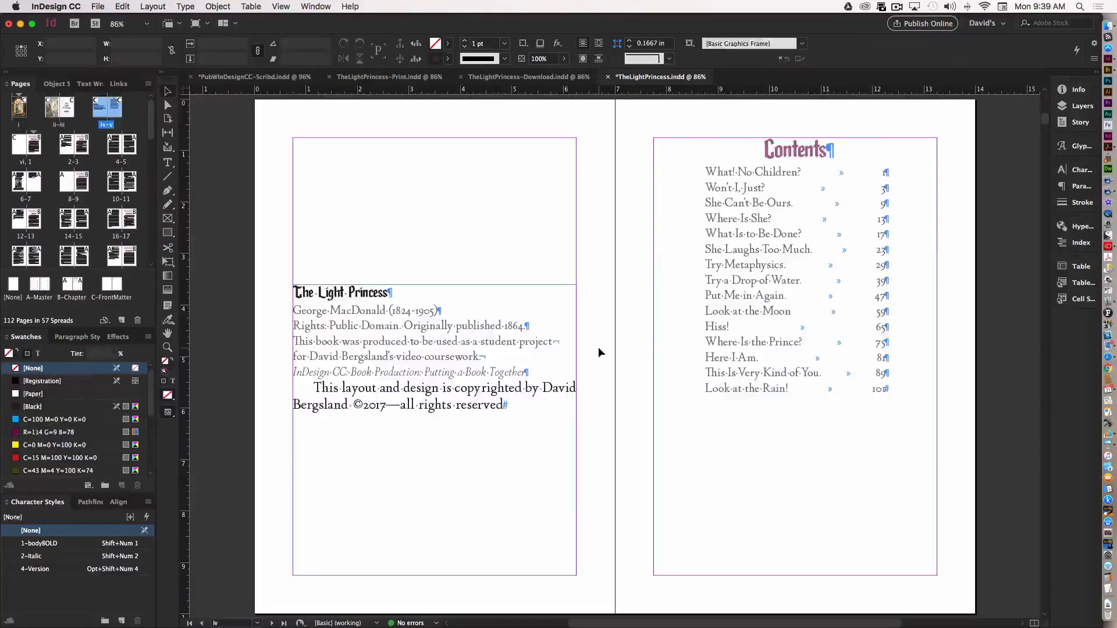
pyautogui.click(804, 153)
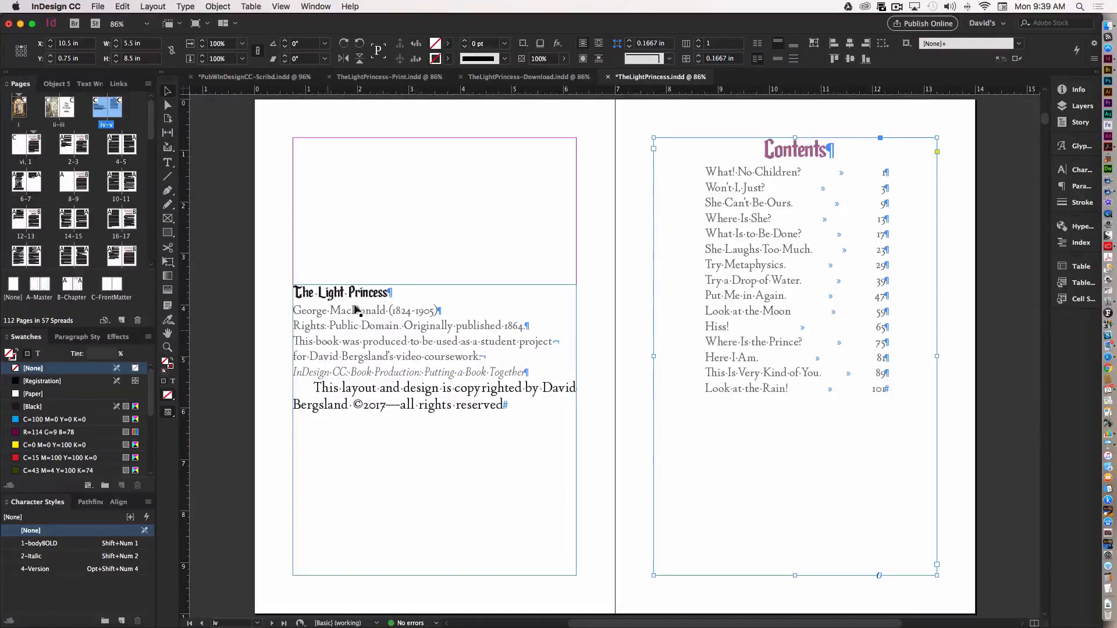
pyautogui.doubleClick(805, 153)
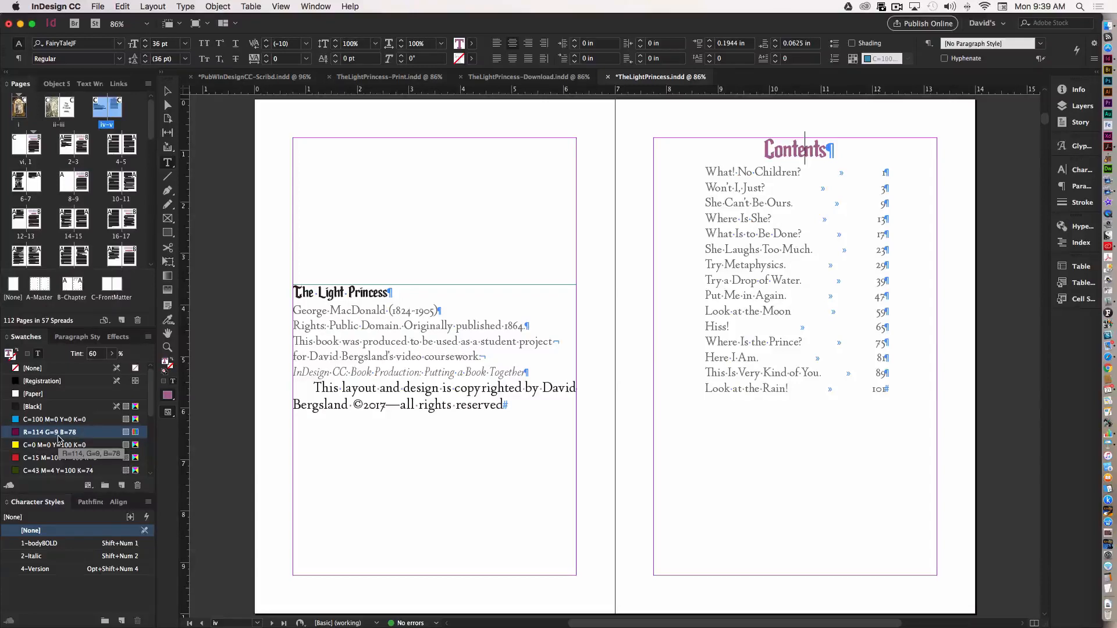
pyautogui.rightClick(59, 439)
pyautogui.click(83, 482)
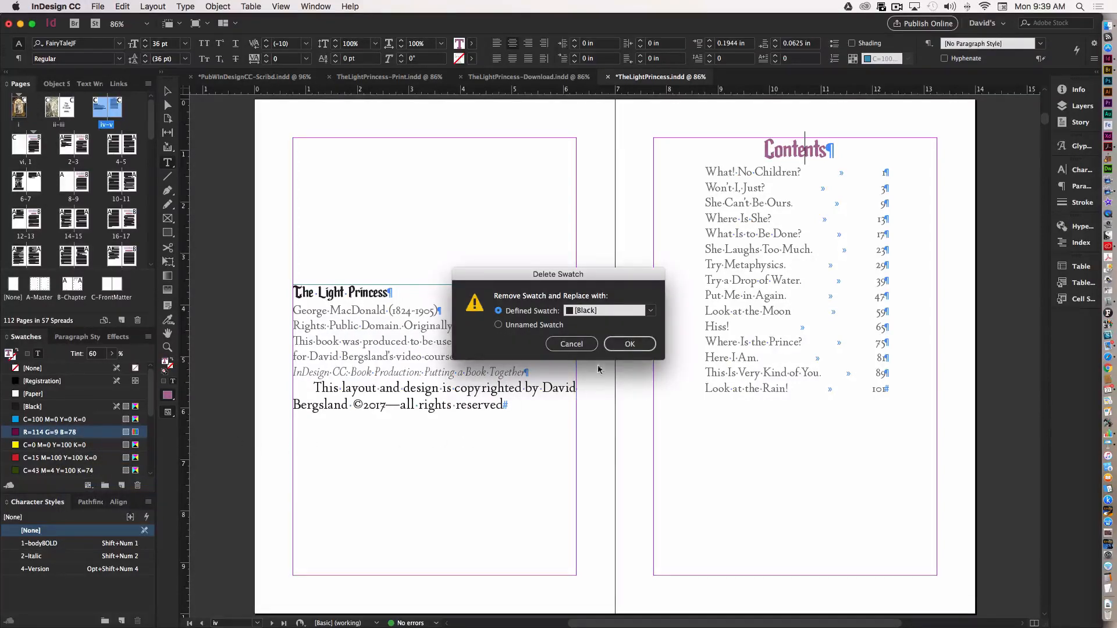
pyautogui.click(621, 345)
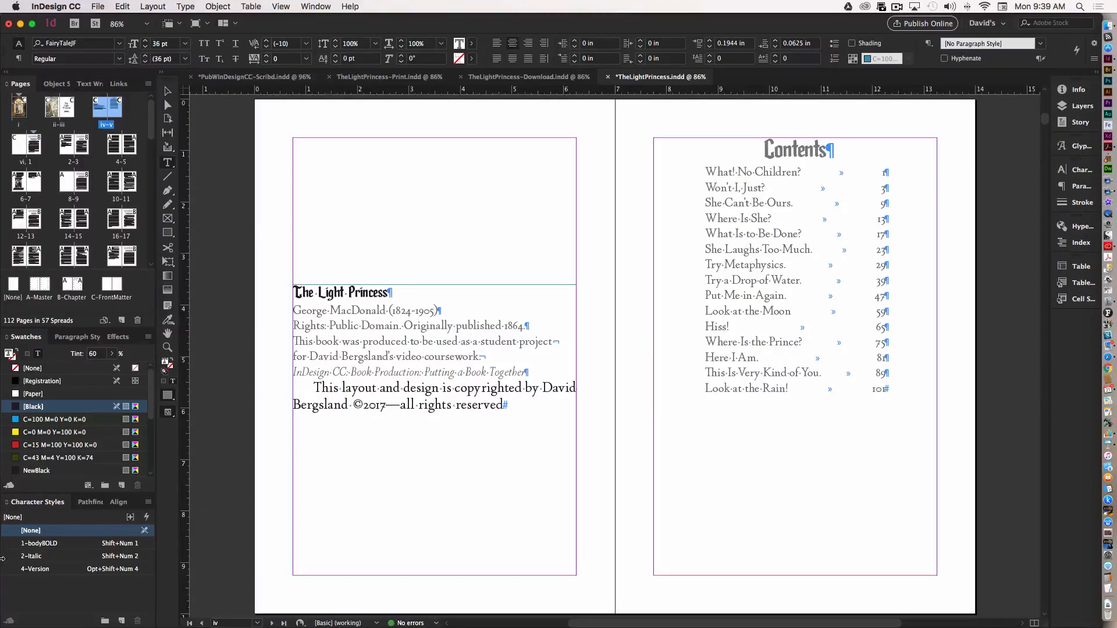
# Step: Delete the C=43 M=4 Y=100 K=74 swatch used by the ornament line on page 1, replacing it with [Black]
pyautogui.hotkey('alt', 'pagedown')
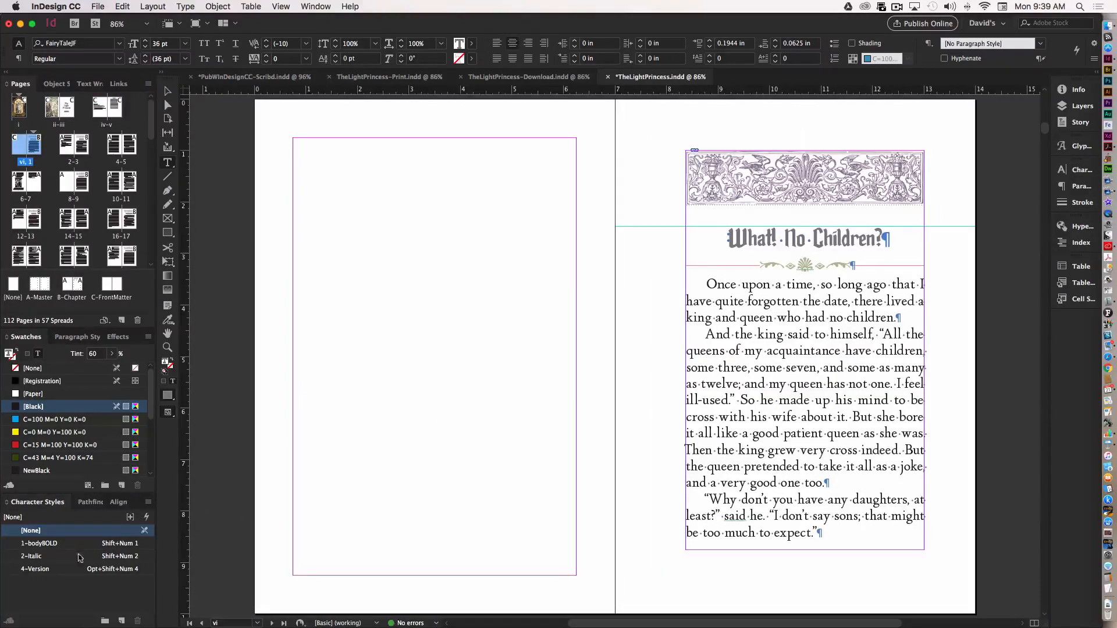
pyautogui.click(802, 264)
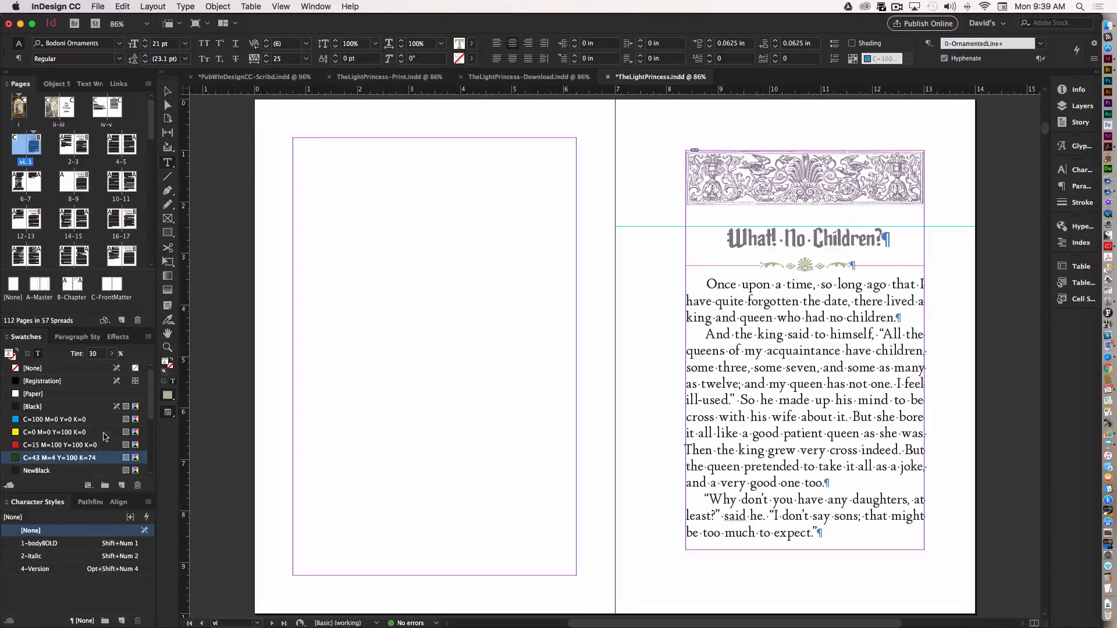
pyautogui.rightClick(79, 460)
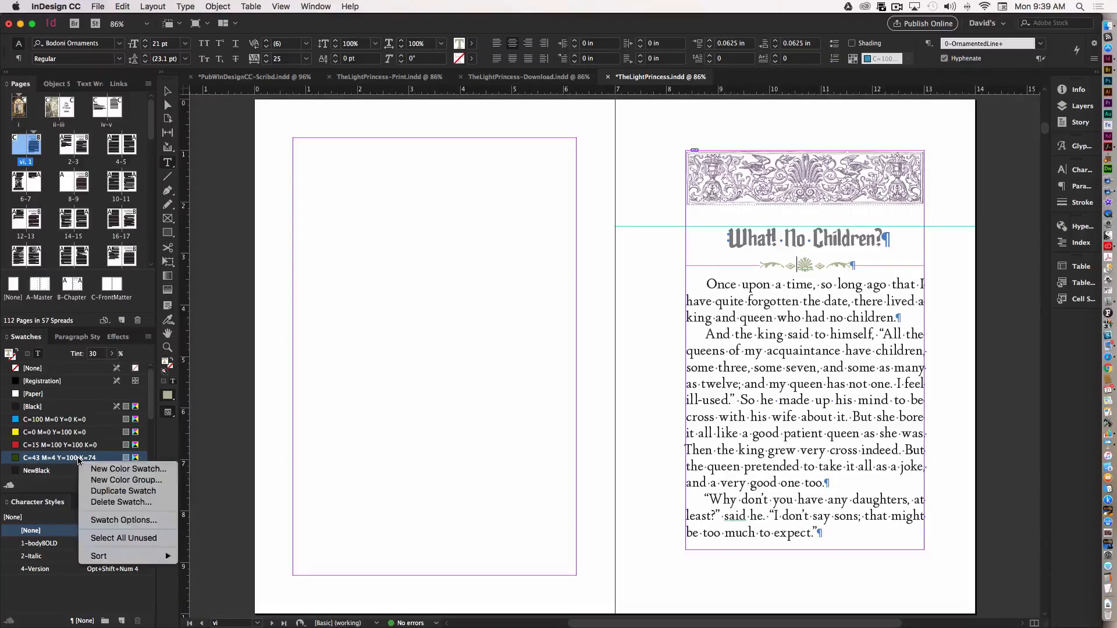
pyautogui.click(111, 506)
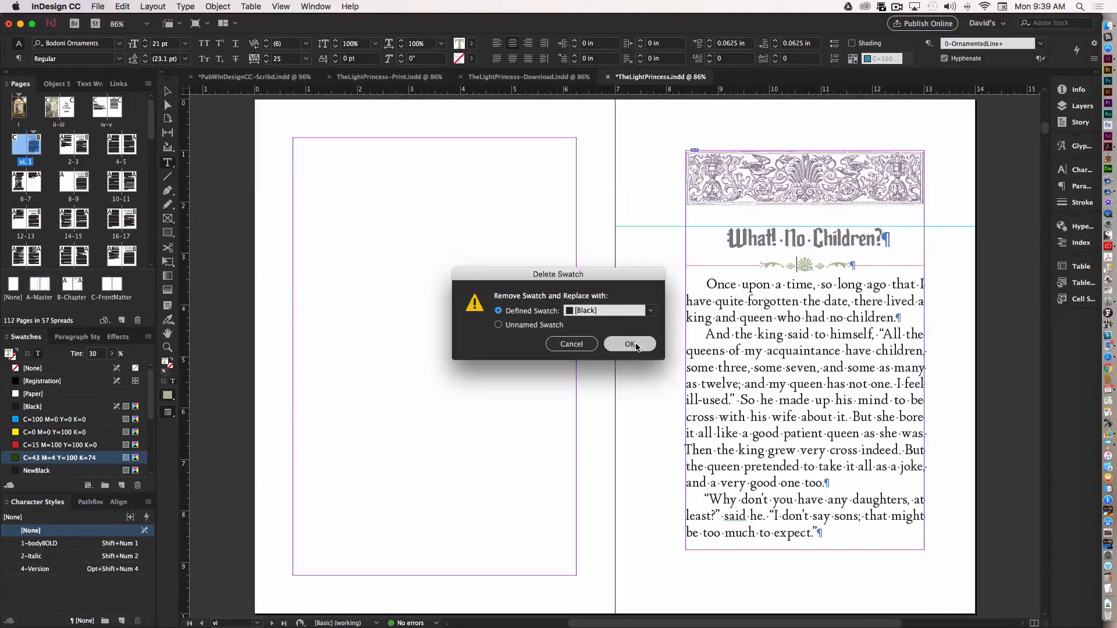
pyautogui.click(637, 347)
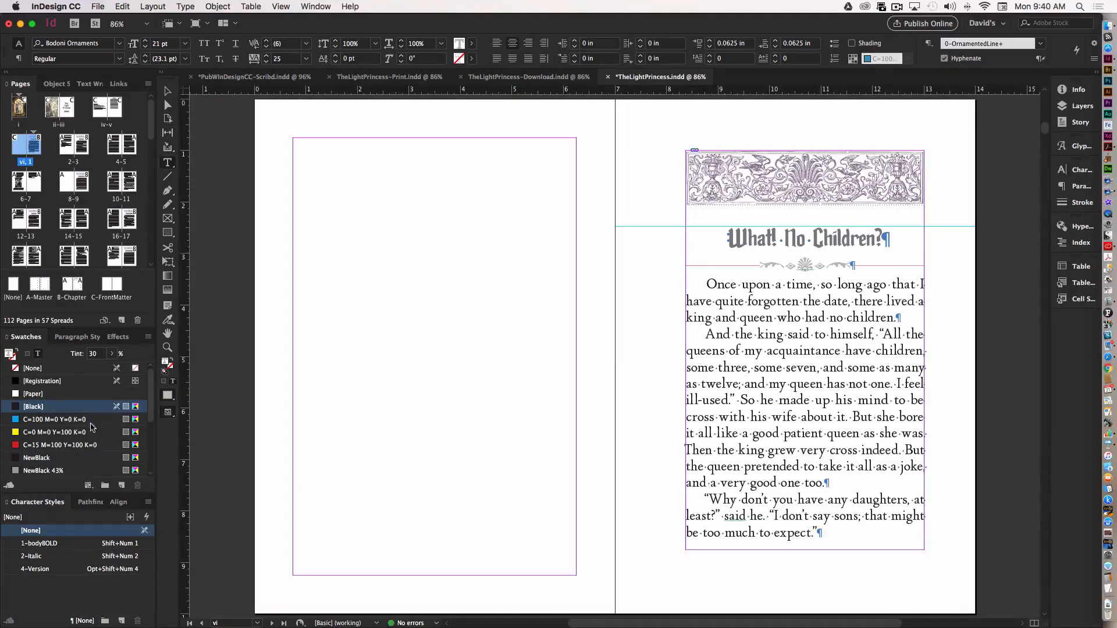
# Step: Set the Rule Above color in the 0-OrnamentedLine paragraph style to [Black]
pyautogui.click(77, 337)
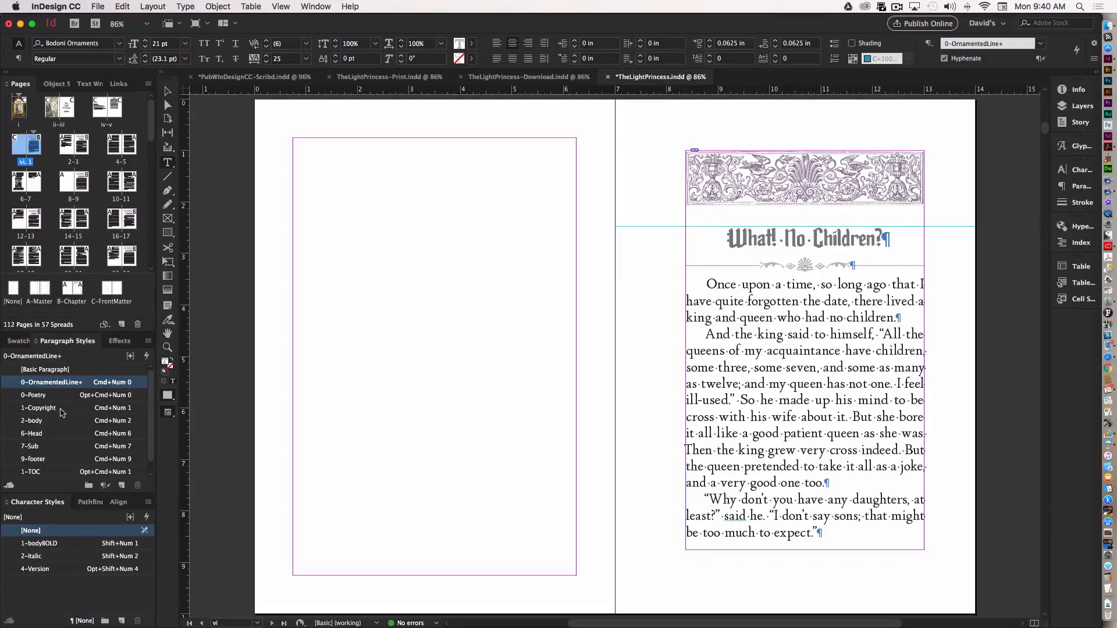
pyautogui.doubleClick(5, 384)
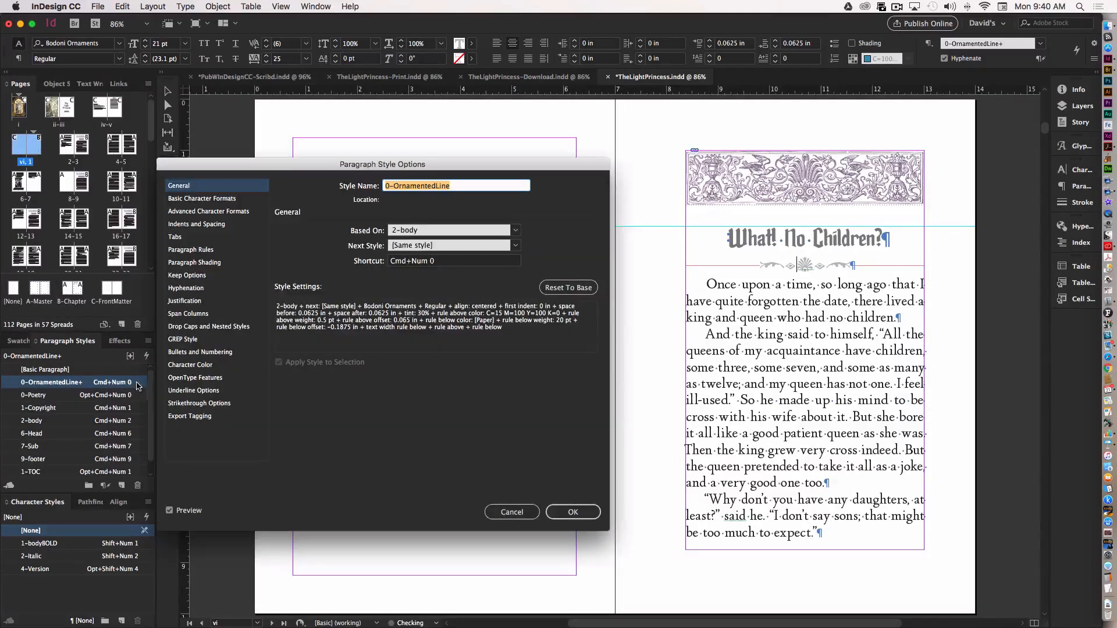
pyautogui.click(180, 249)
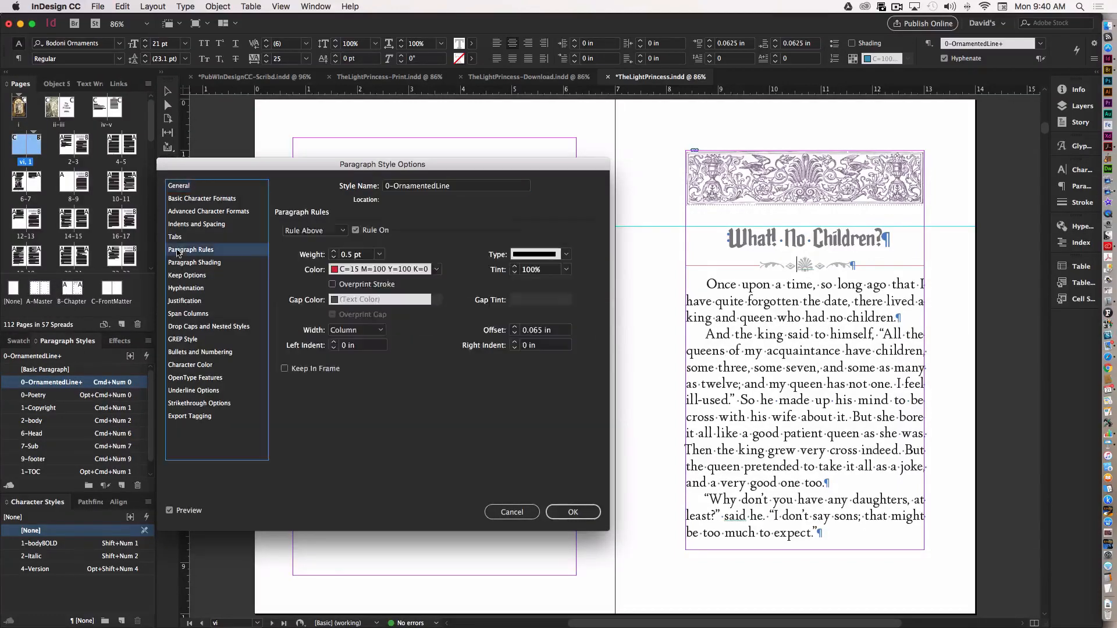
pyautogui.click(436, 269)
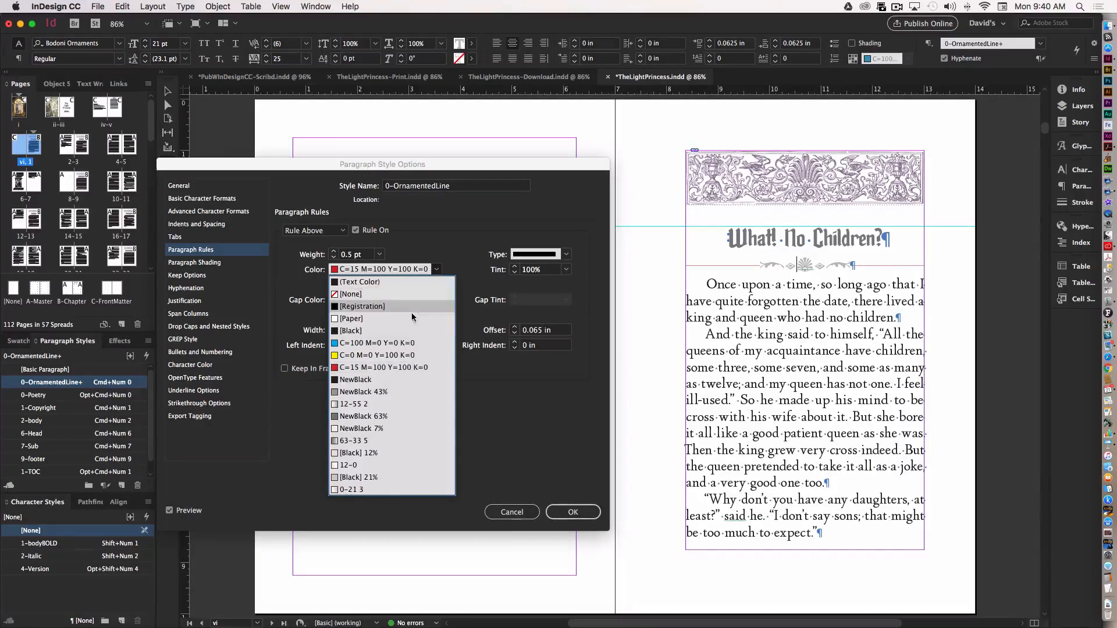
pyautogui.click(383, 331)
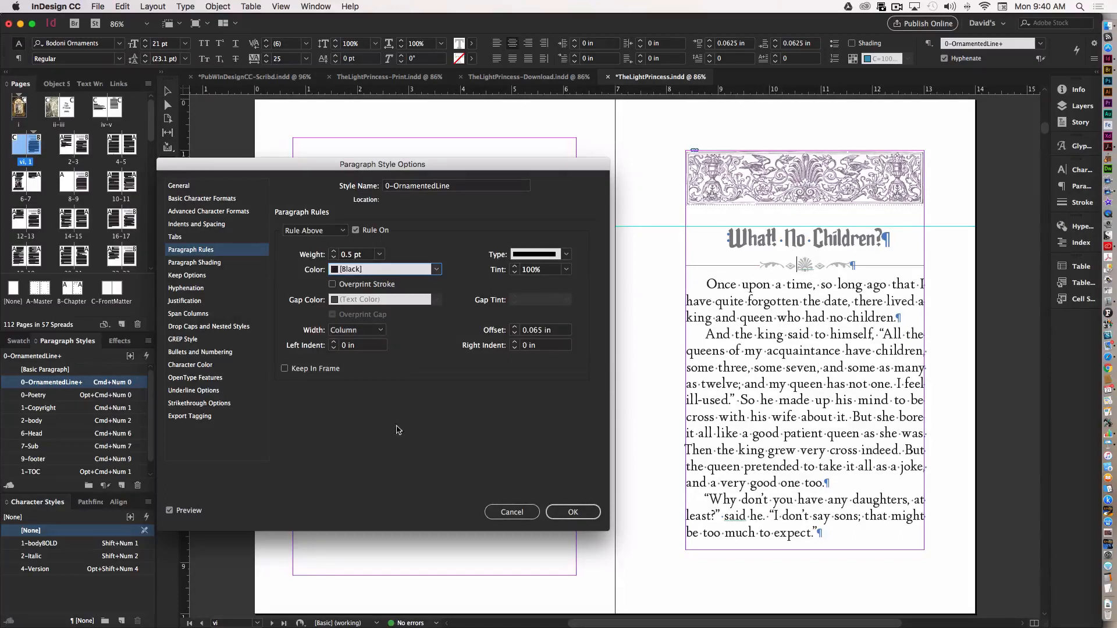
pyautogui.click(556, 513)
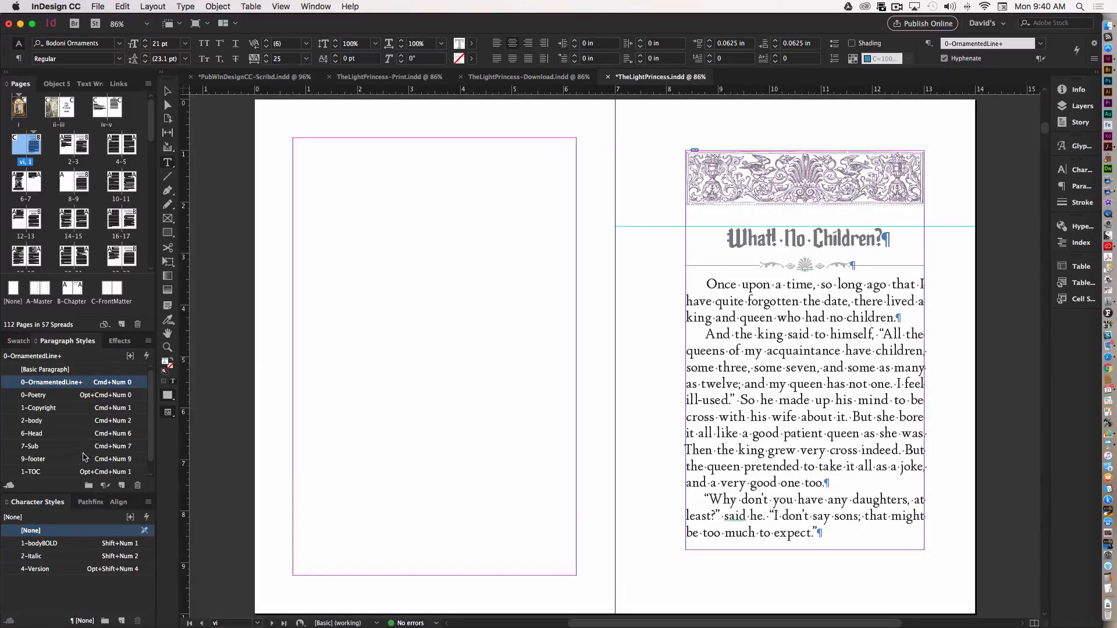
# Step: Select all unused swatches in the document and delete them
pyautogui.click(18, 341)
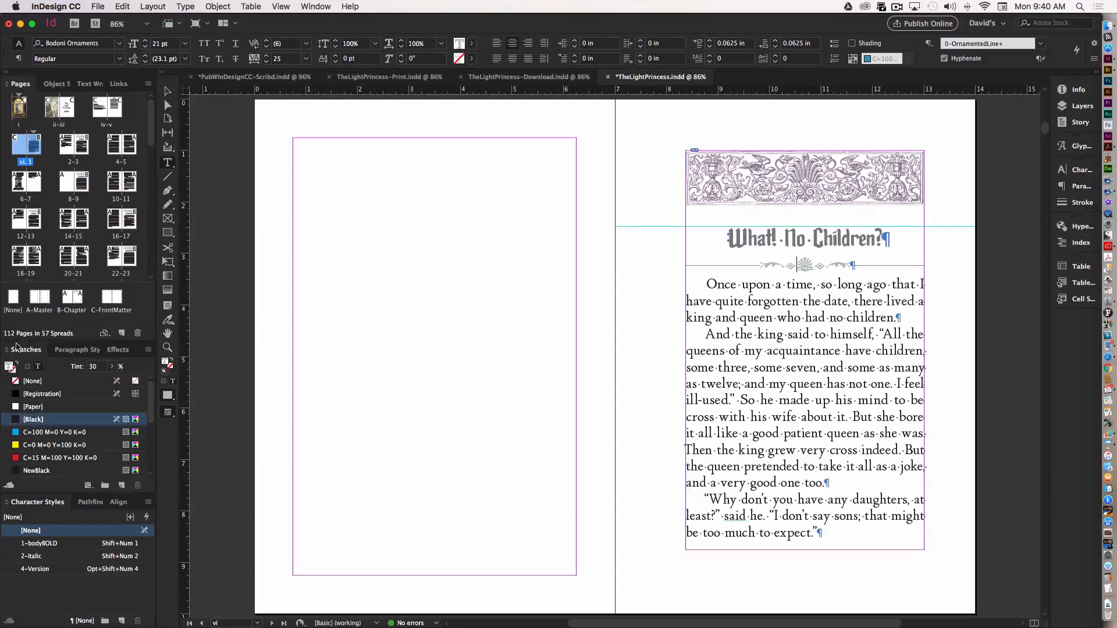
pyautogui.click(149, 352)
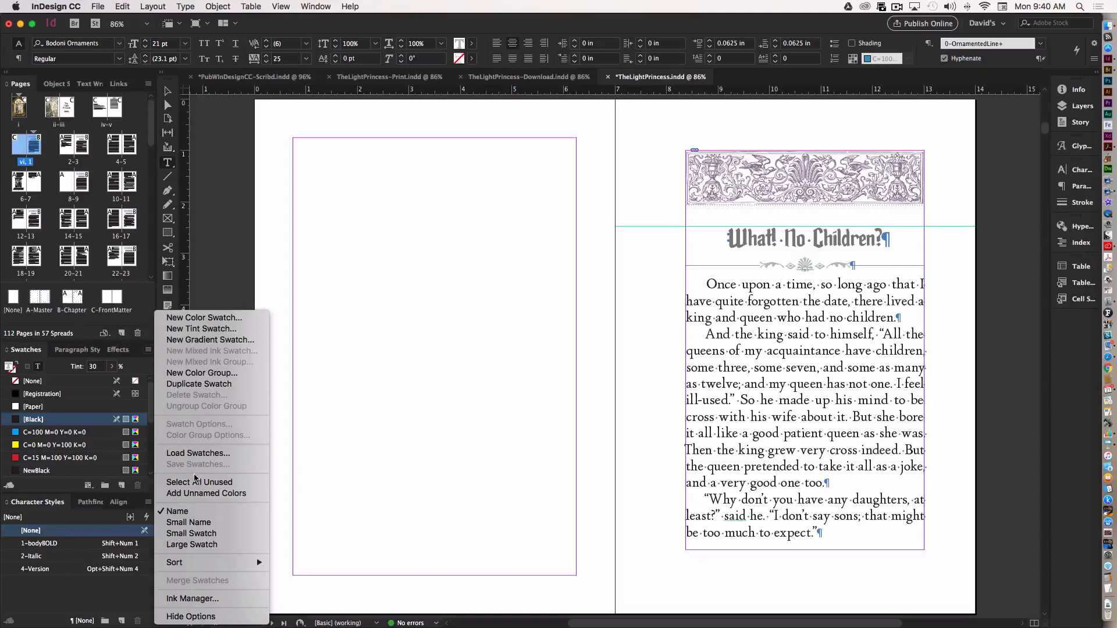
pyautogui.click(196, 483)
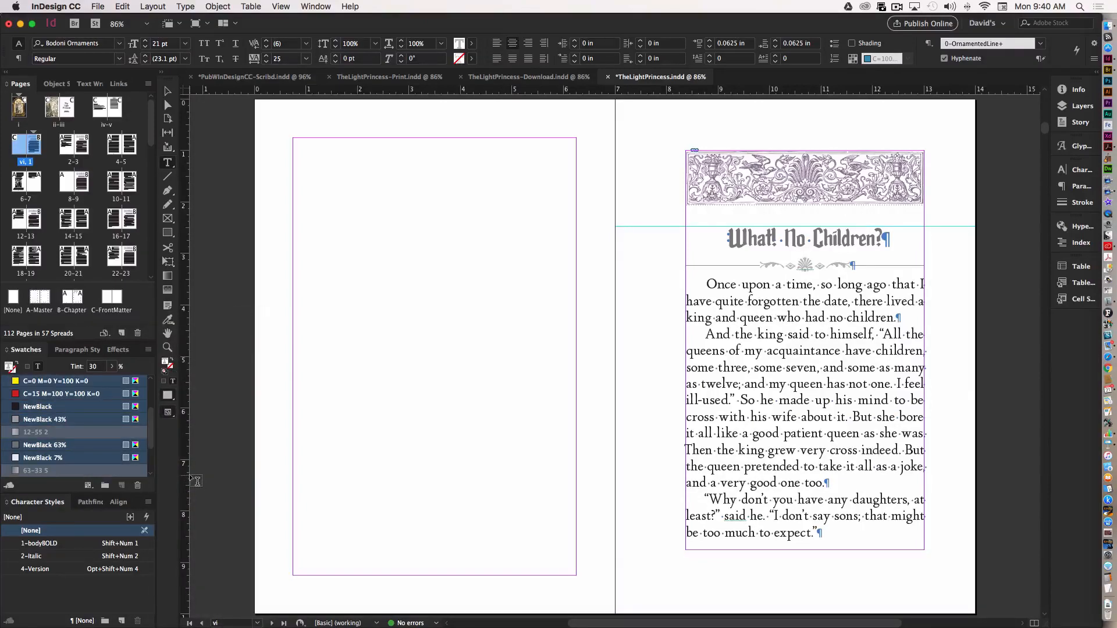
pyautogui.click(149, 349)
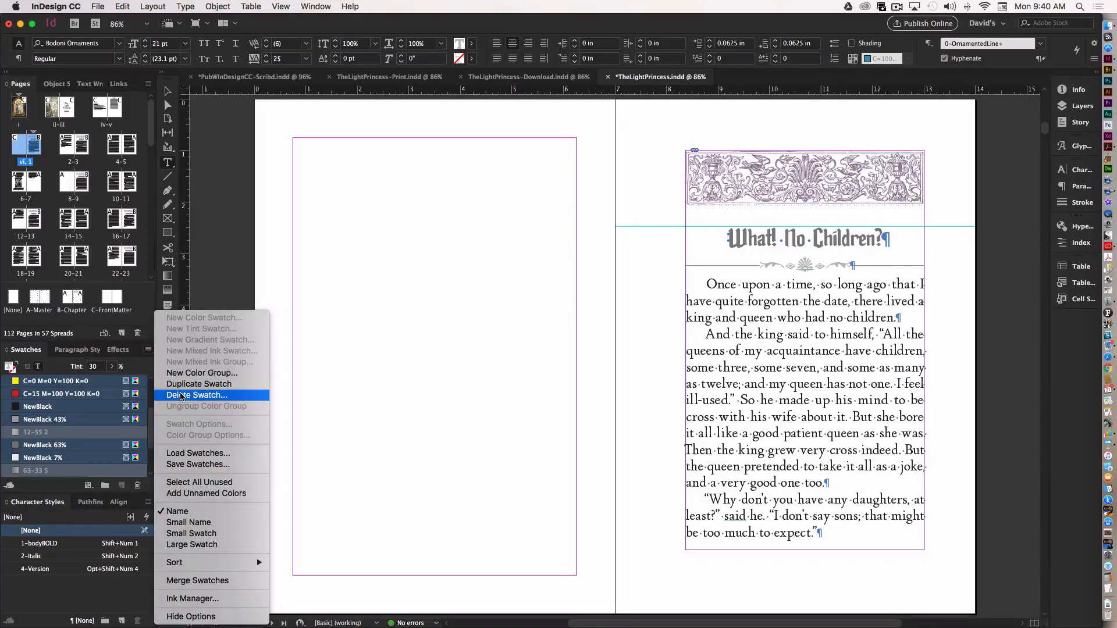
pyautogui.click(182, 396)
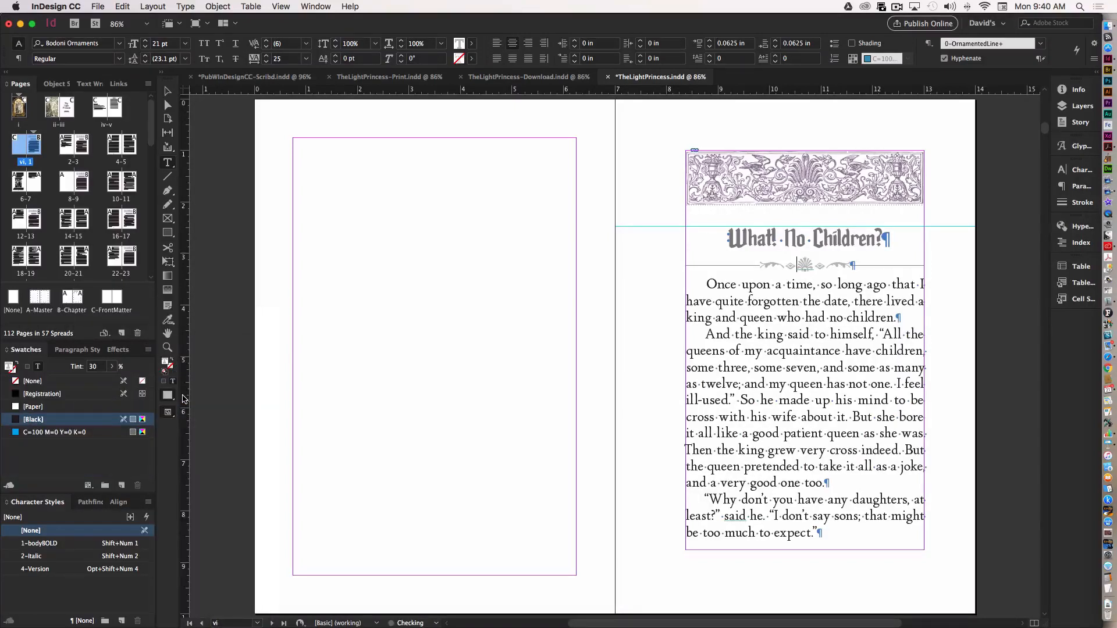
# Step: Delete the C=100 M=0 Y=0 K=0 swatch and replace it with [Black]
pyautogui.click(66, 433)
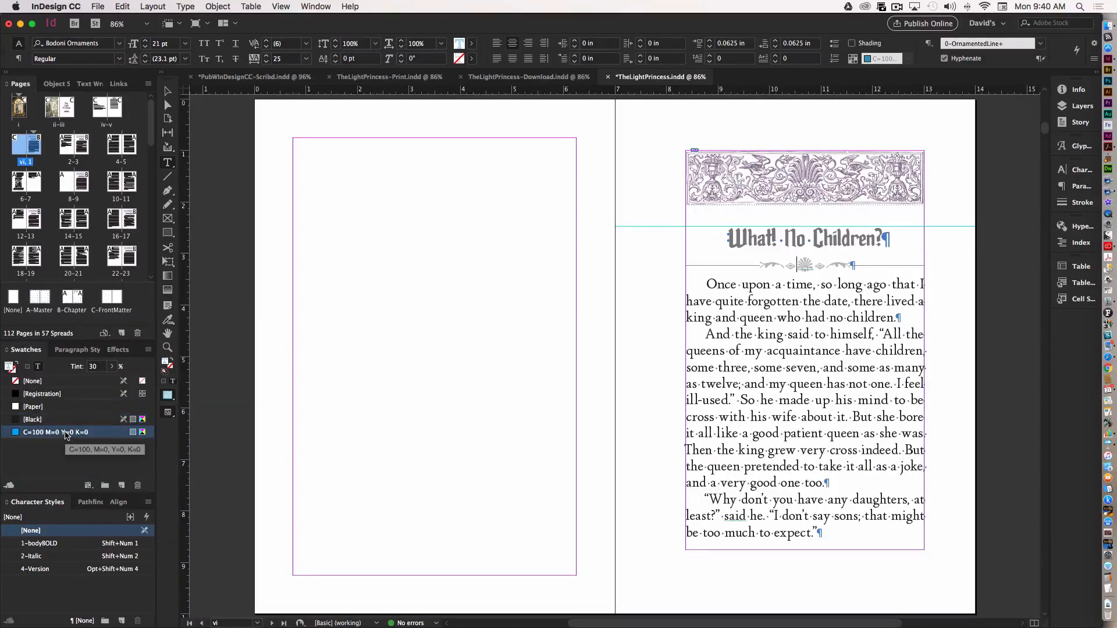
pyautogui.rightClick(34, 434)
pyautogui.click(58, 472)
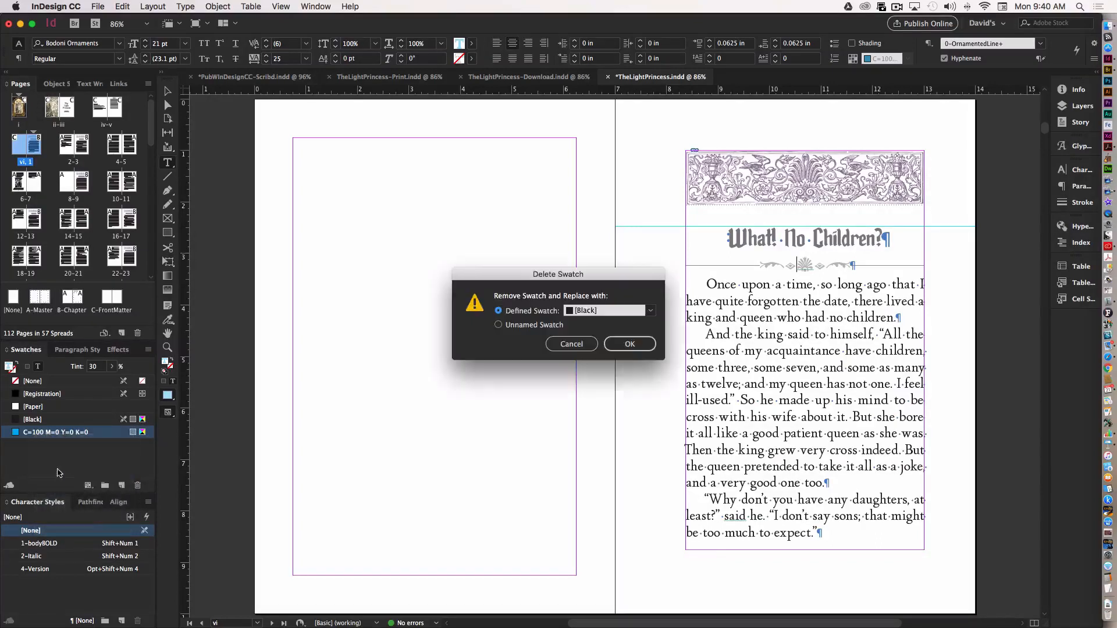
pyautogui.click(620, 348)
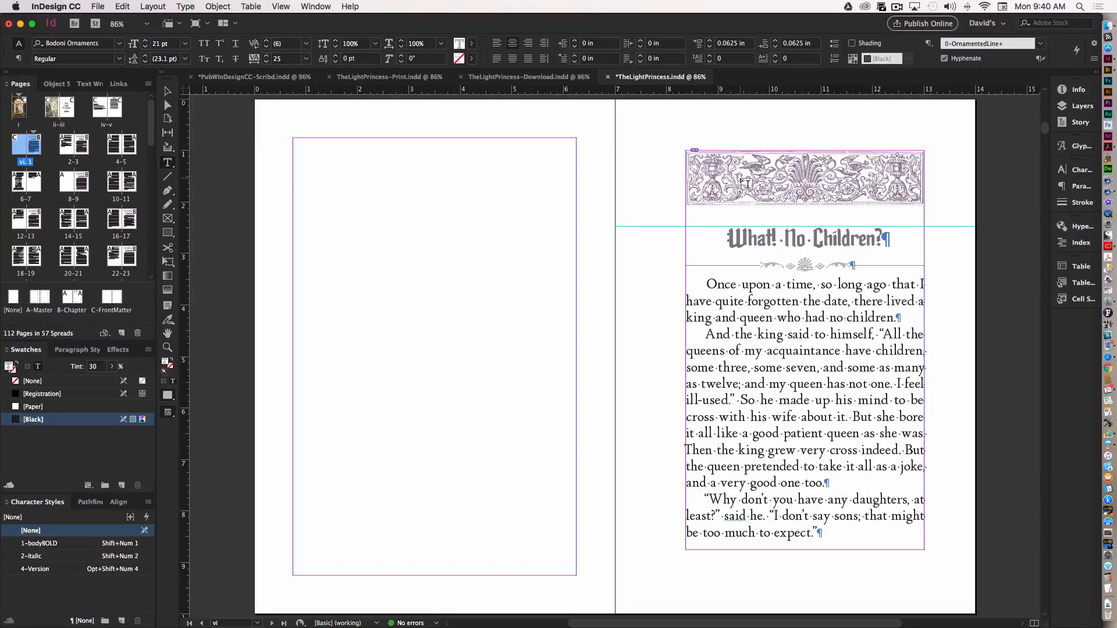
# Step: Check the title page on spread ii-iii and revert TheLightPrincess.indd to its last saved version
pyautogui.doubleClick(54, 111)
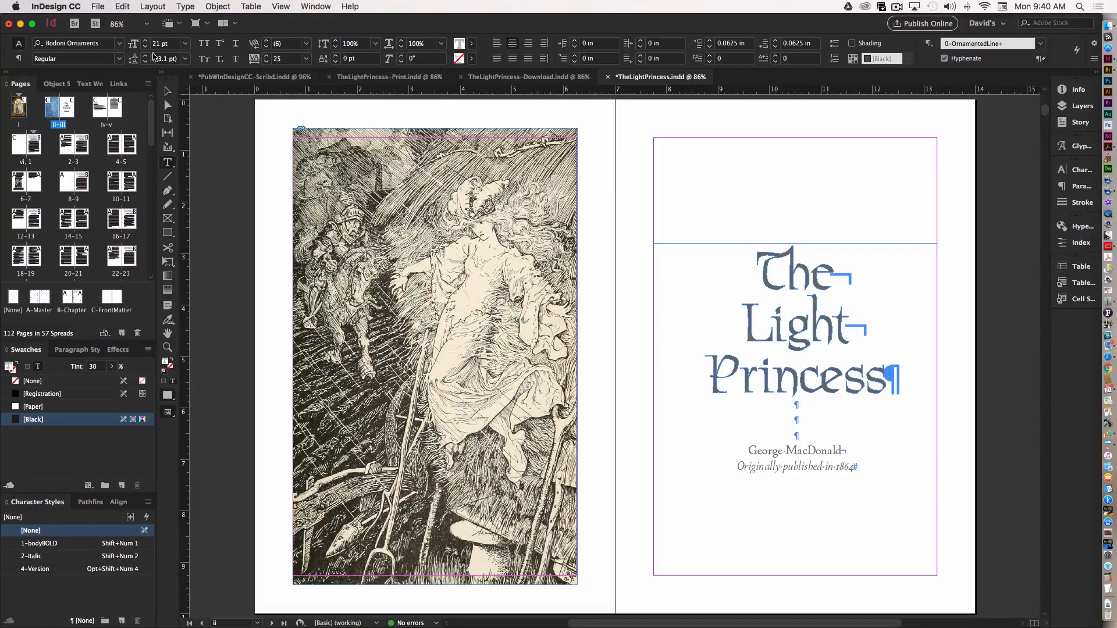
pyautogui.click(98, 6)
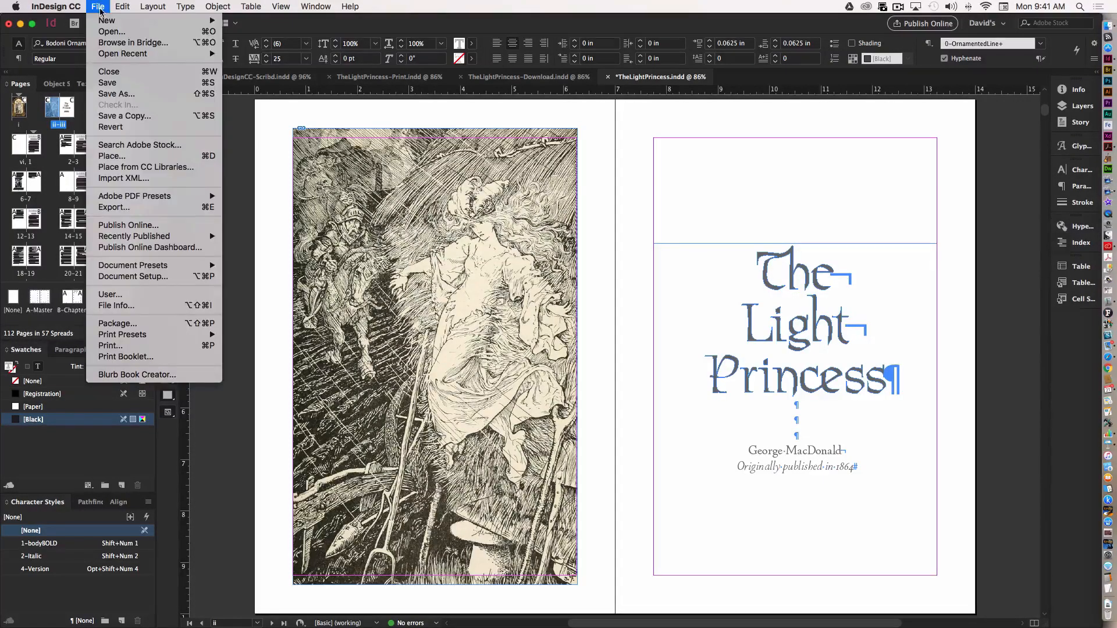
pyautogui.click(107, 128)
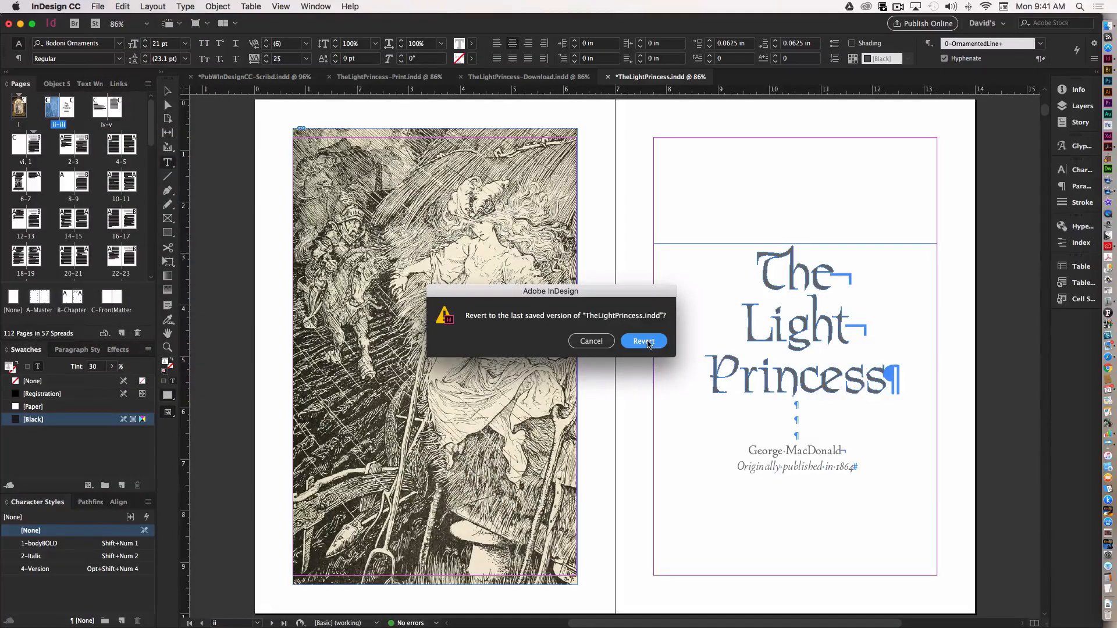
pyautogui.click(644, 341)
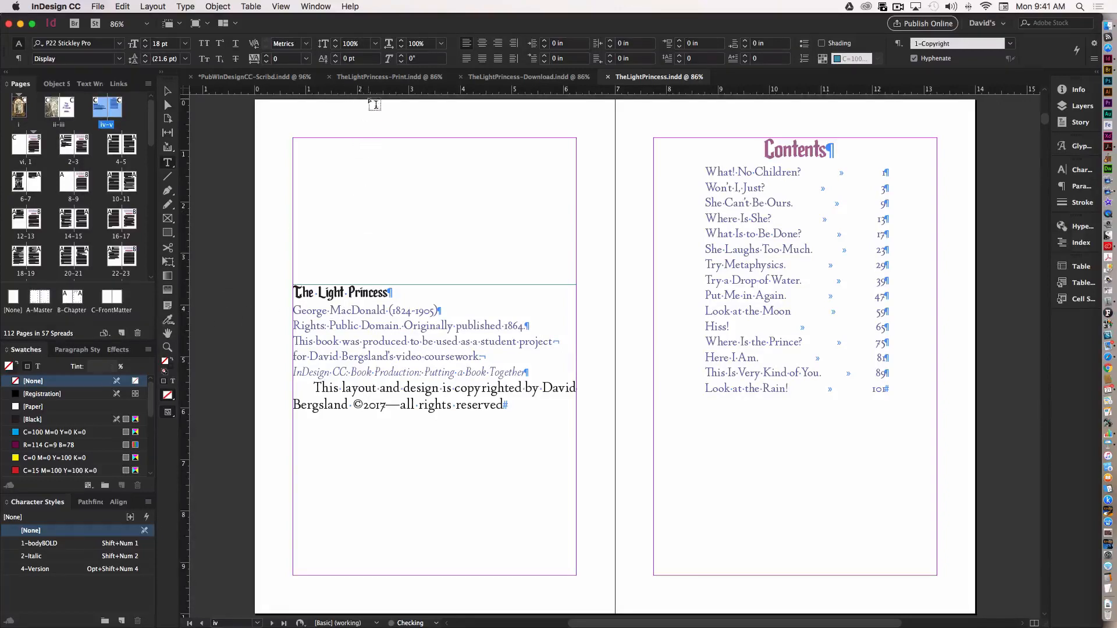
# Step: Compare spread iv-v of TheLightPrincess-Print.indd with the color TheLightPrincess.indd, examining the copyright text, the Contents page and the dedication
pyautogui.click(380, 79)
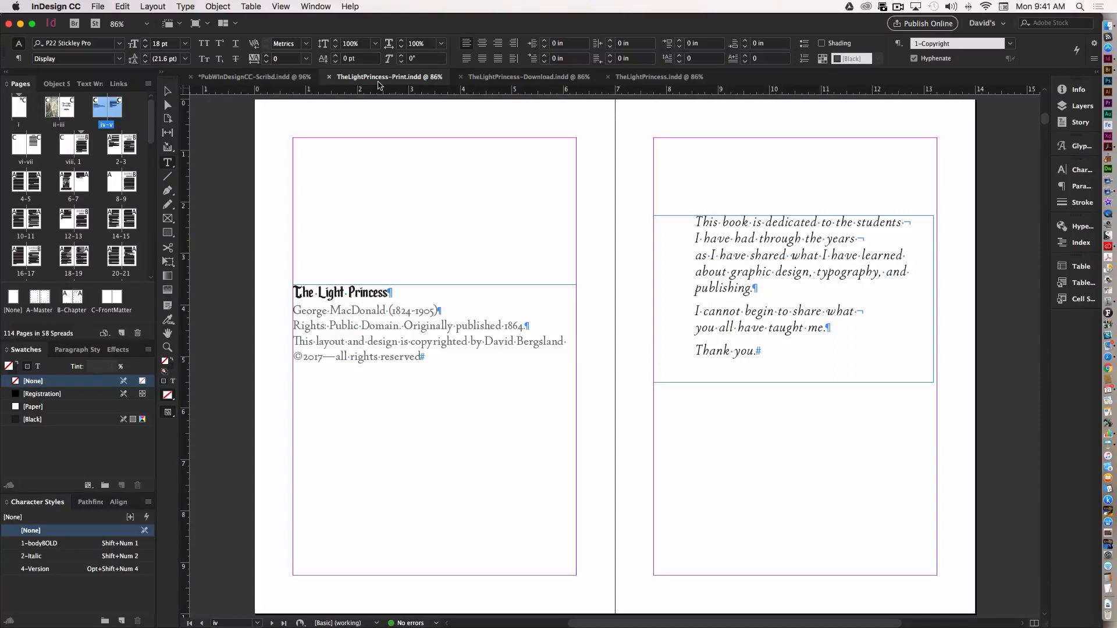
pyautogui.click(643, 80)
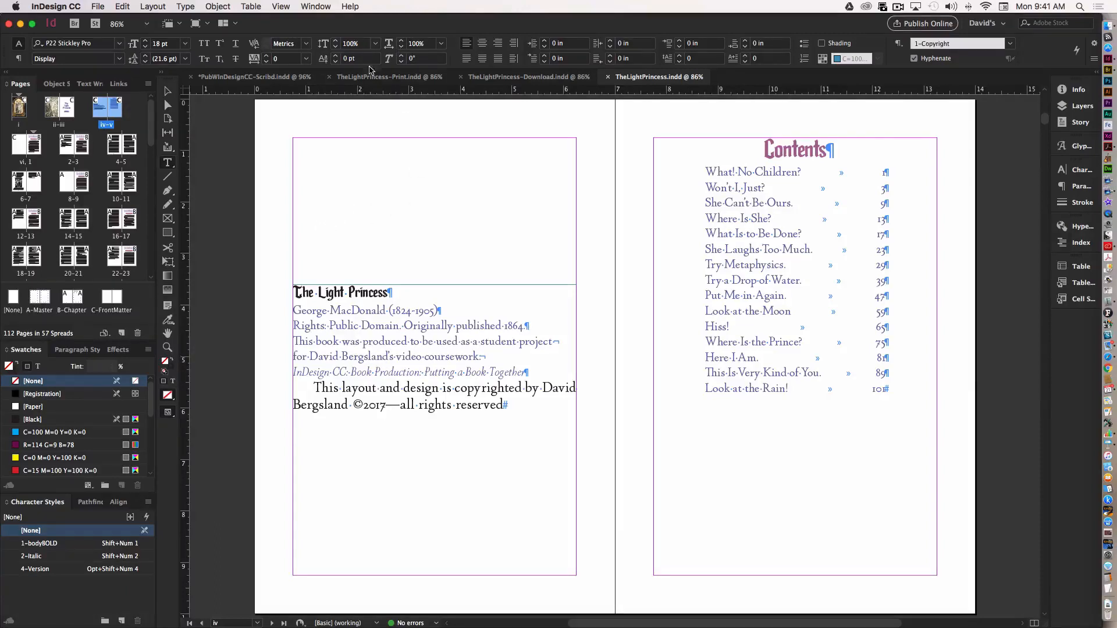
pyautogui.click(389, 80)
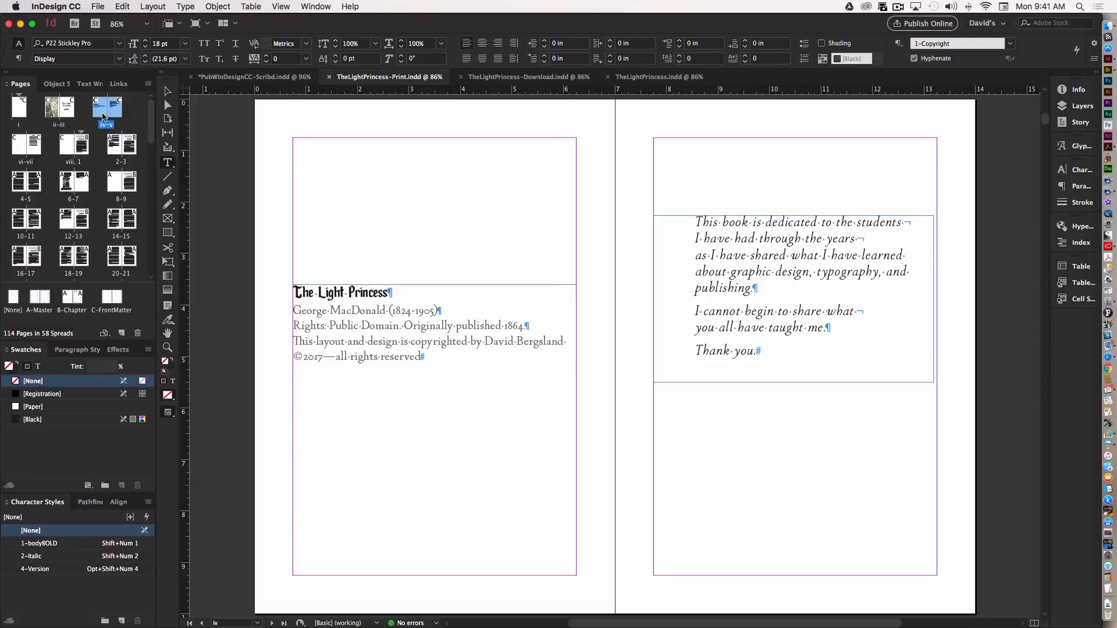
pyautogui.moveTo(91, 106); pyautogui.dragTo(101, 111)
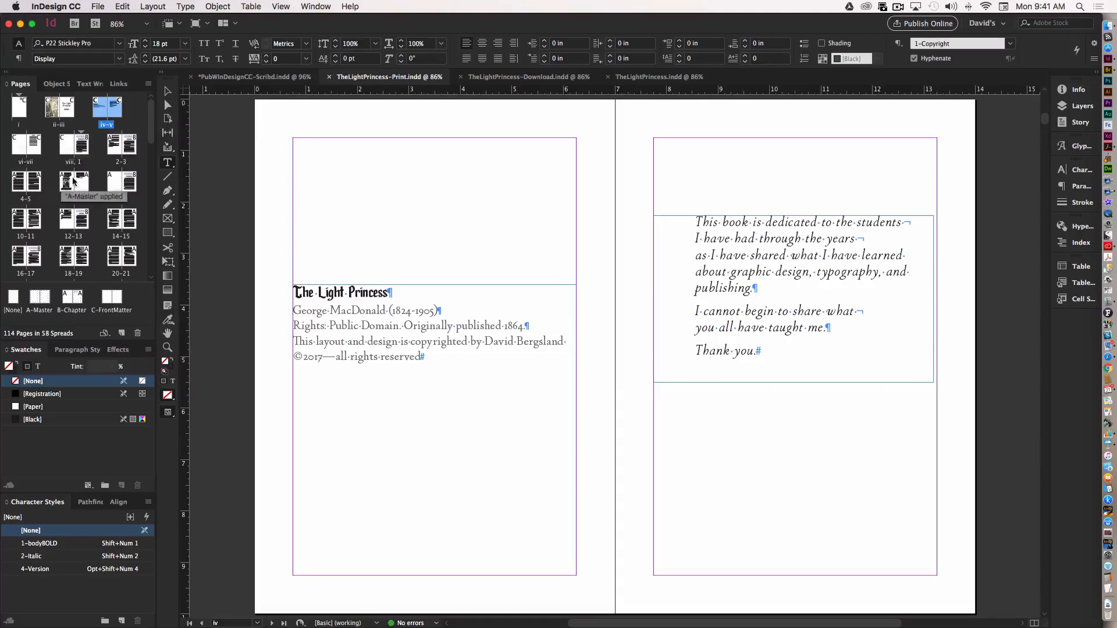
pyautogui.click(762, 273)
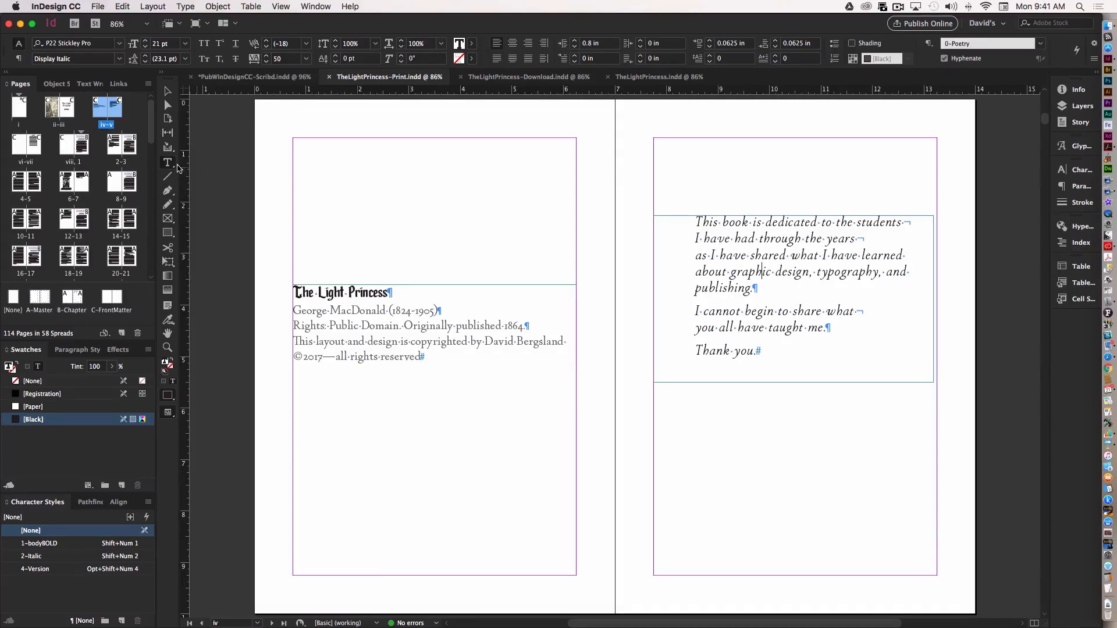
# Step: Compare title spread ii-iii and first page i of TheLightPrincess-Print.indd with those of TheLightPrincess.indd
pyautogui.doubleClick(60, 123)
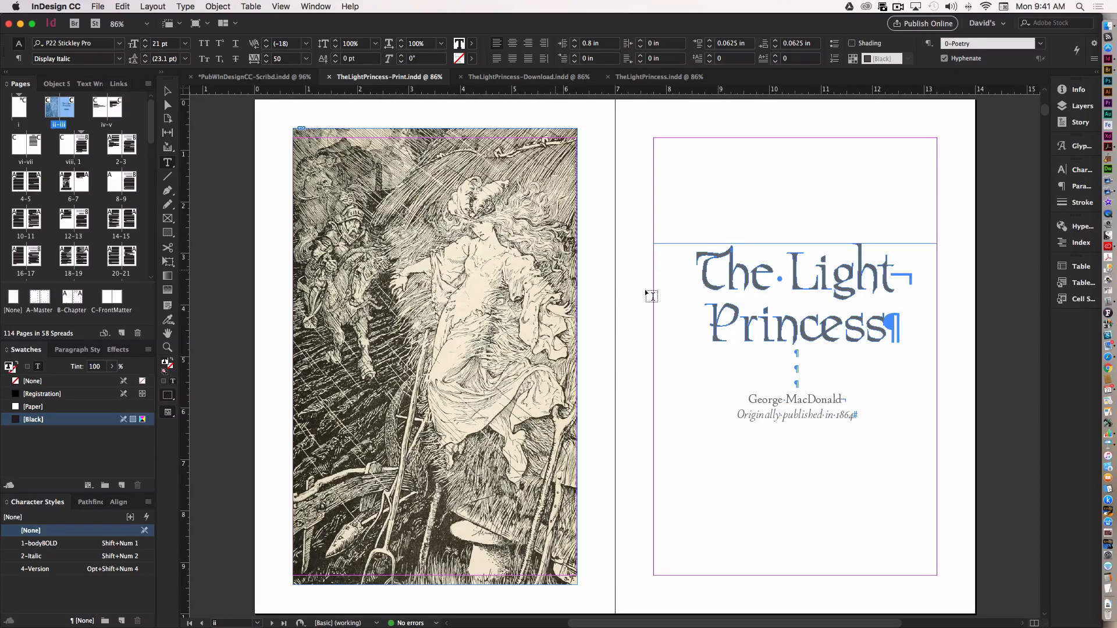
pyautogui.click(646, 79)
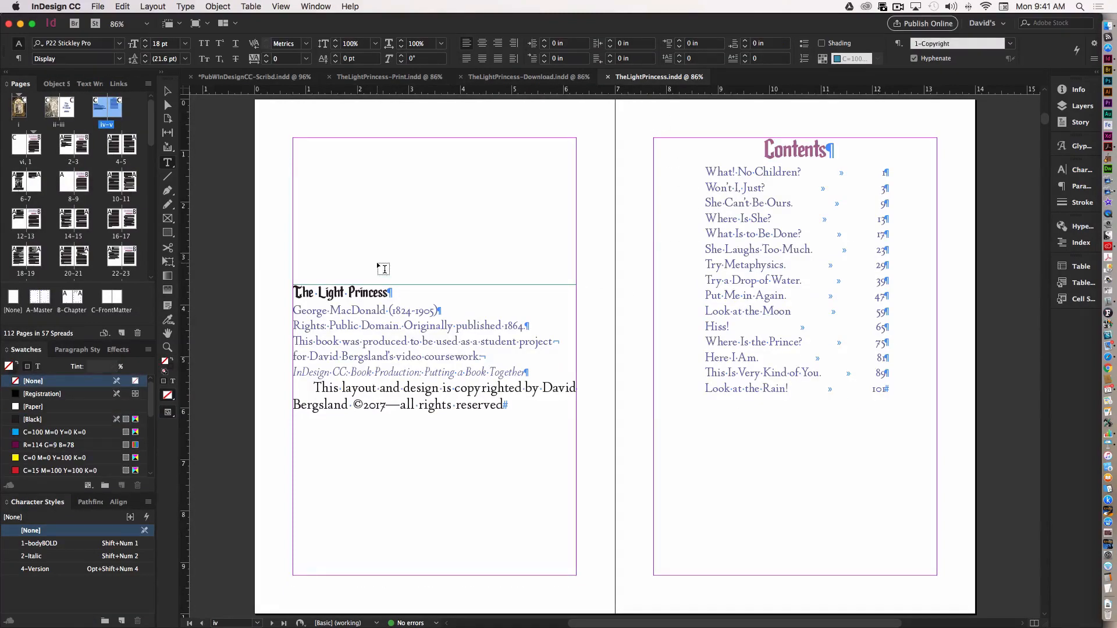
pyautogui.hotkey('alt', 'pageup')
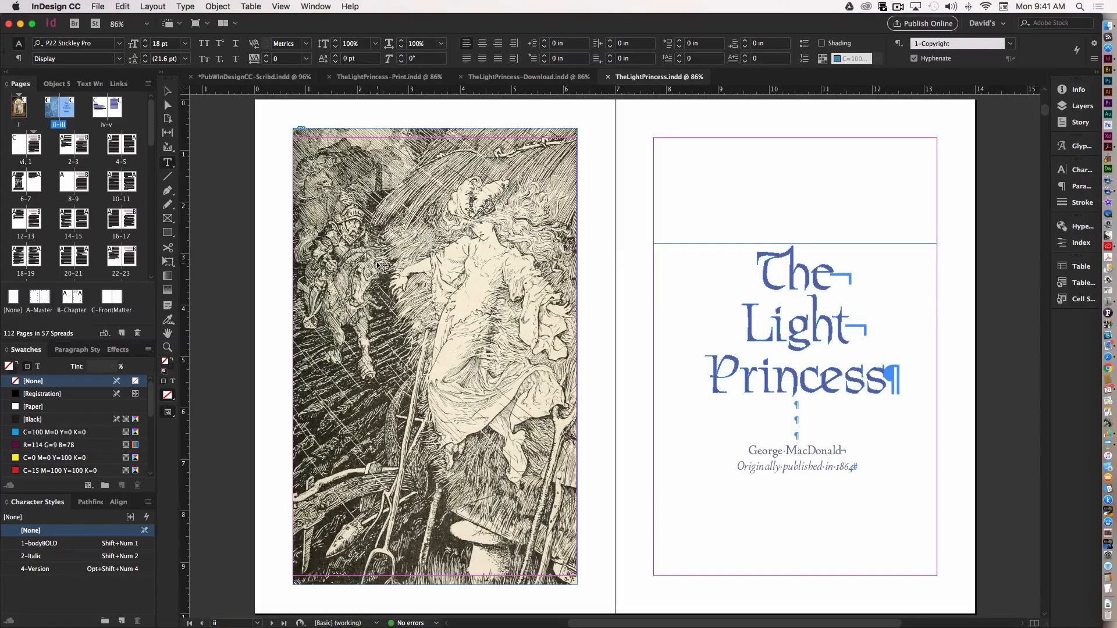
pyautogui.hotkey('alt', 'pageup')
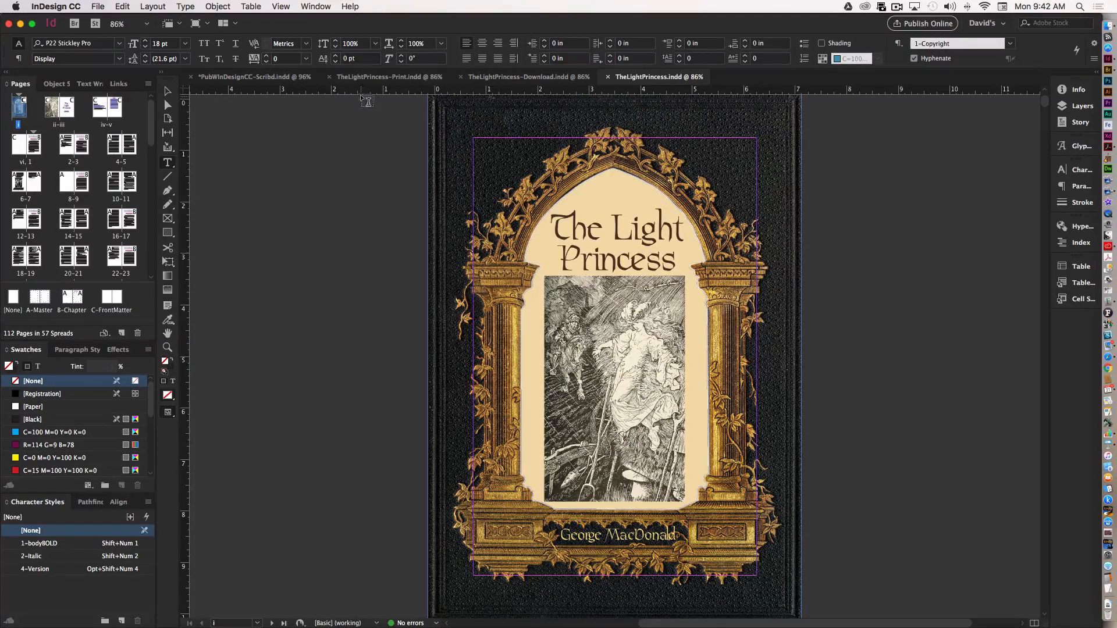
pyautogui.click(378, 77)
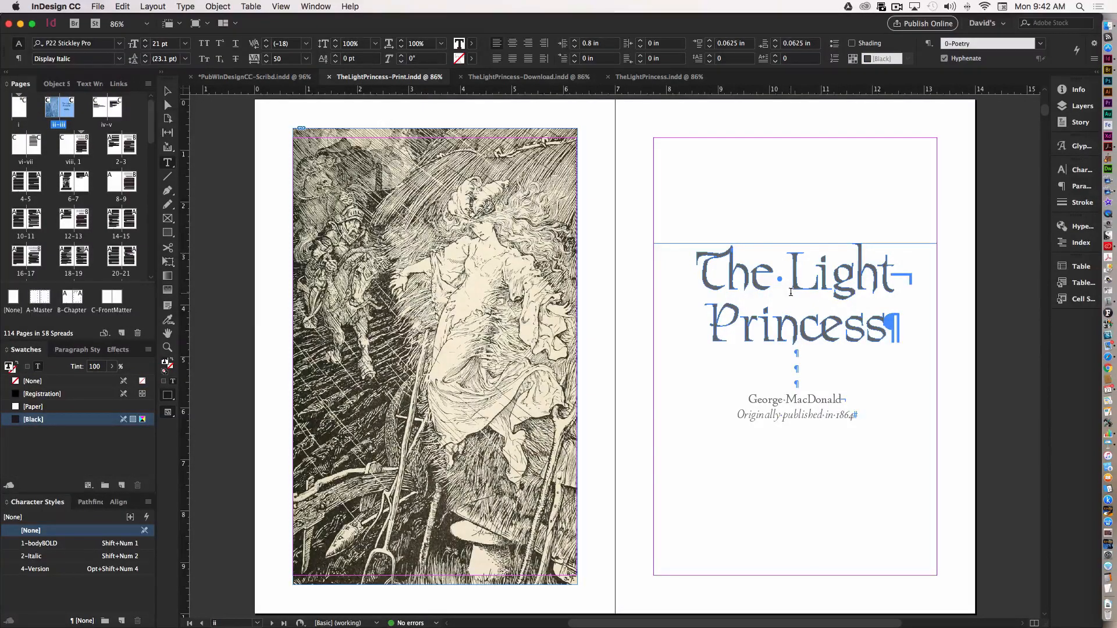
pyautogui.click(18, 112)
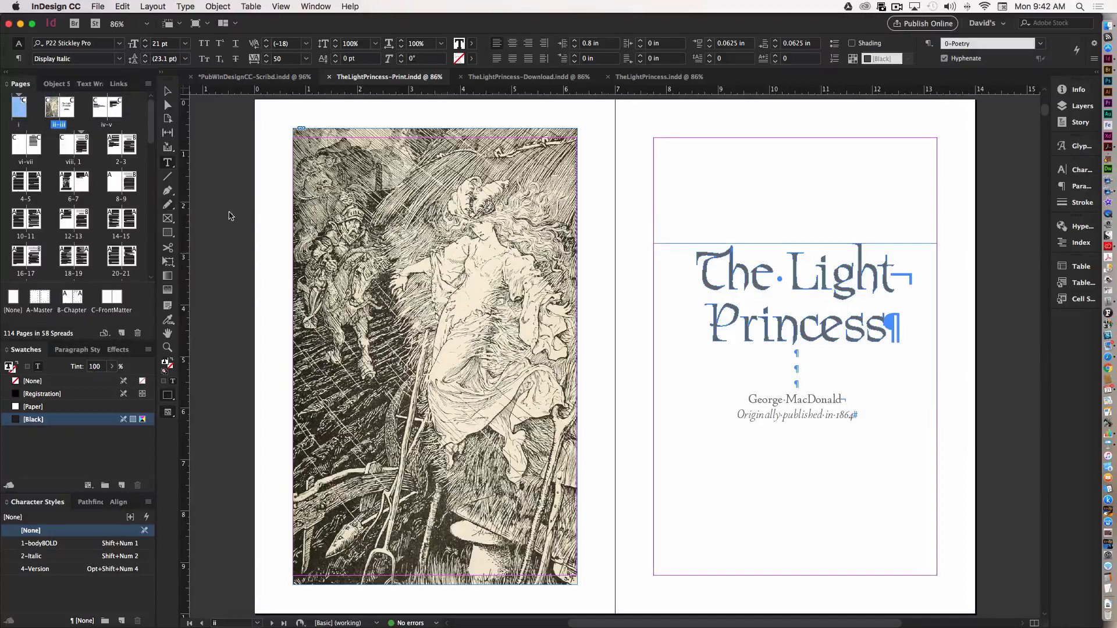
pyautogui.doubleClick(19, 111)
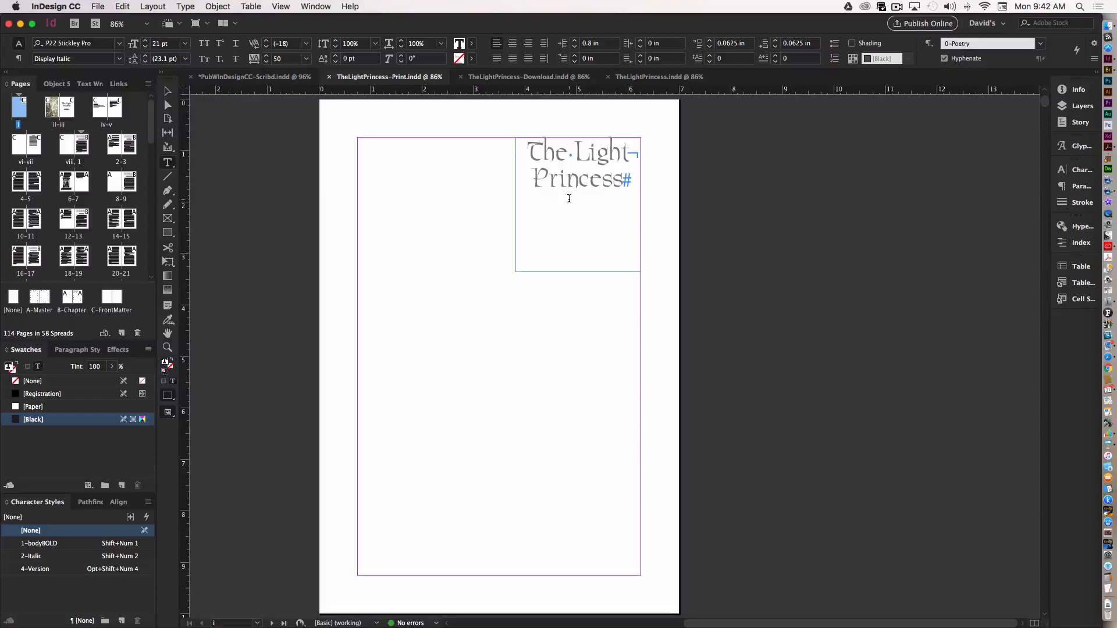
# Step: Switch the print version to Preview mode and review its spreads from page i through pages 8-9
pyautogui.press('w')
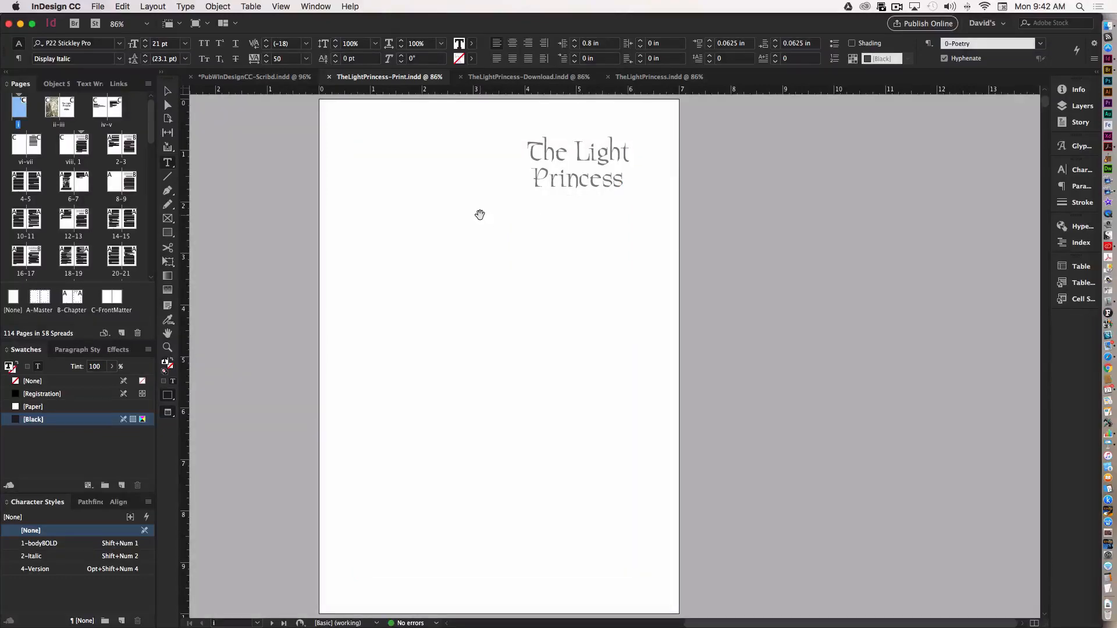
pyautogui.press('pagedown')
pyautogui.press('pagedown')
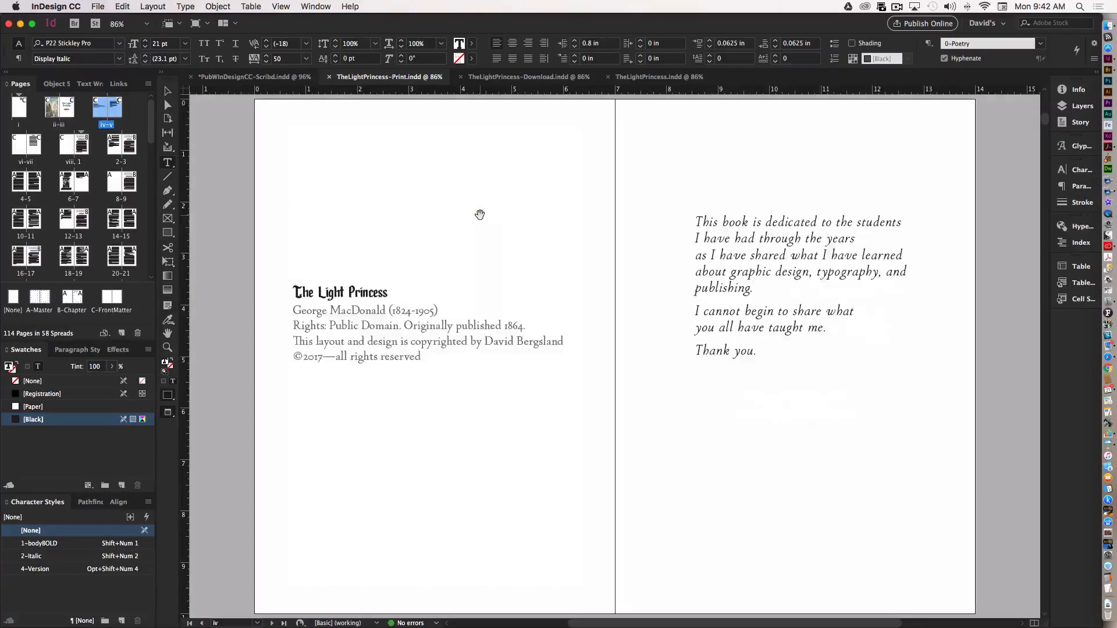
pyautogui.press('pagedown')
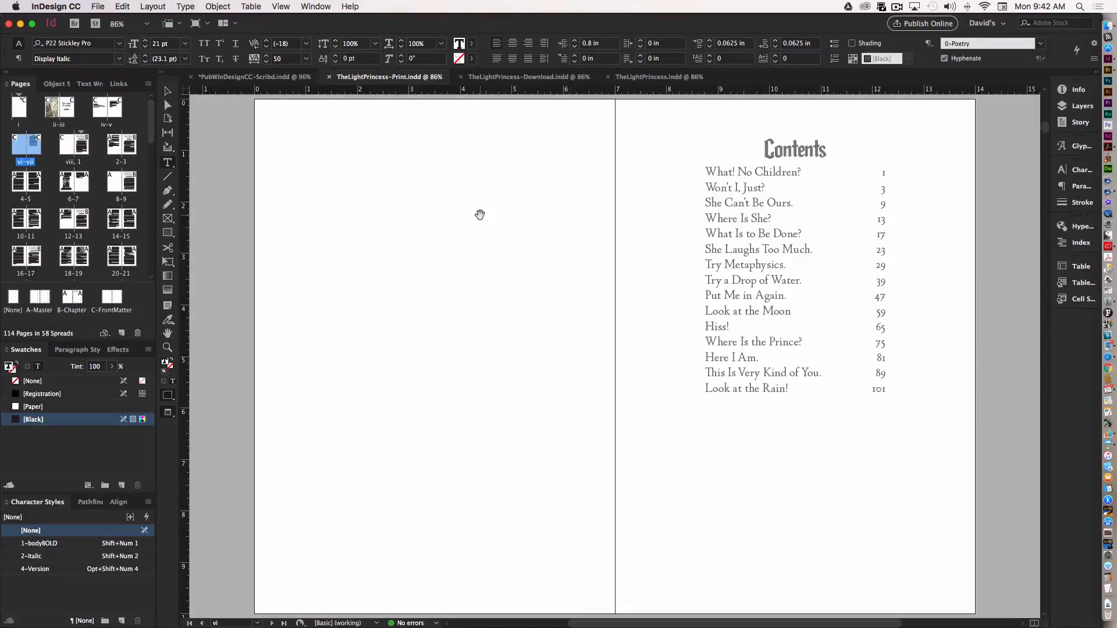
pyautogui.press('pagedown')
pyautogui.press('pagedown')
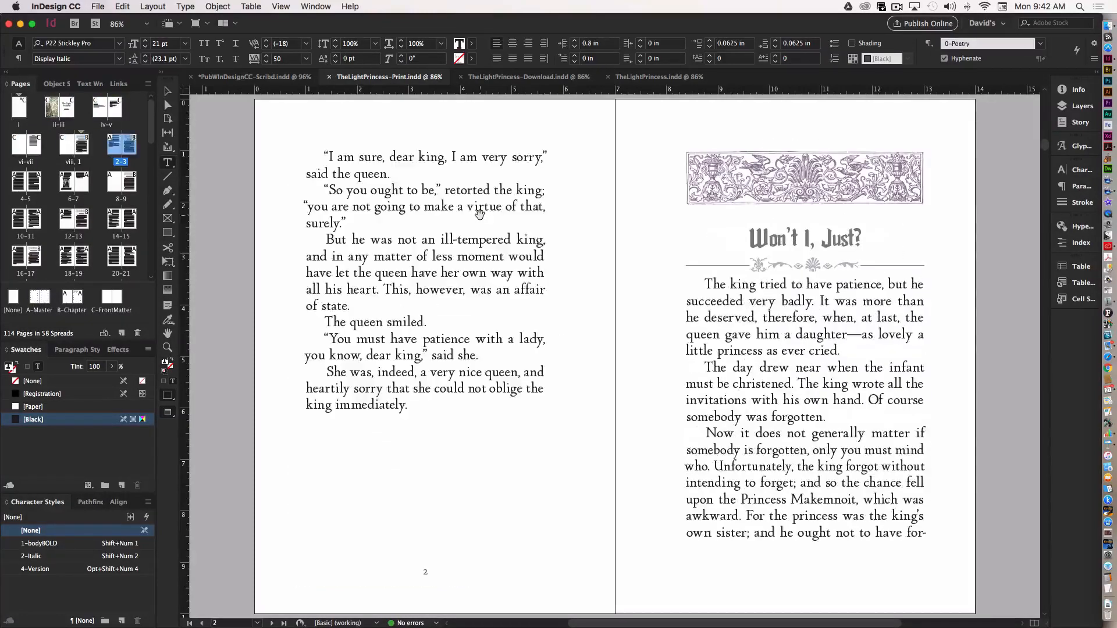
pyautogui.press('pagedown')
pyautogui.press('pagedown')
pyautogui.press('pagedown')
pyautogui.press('pagedown')
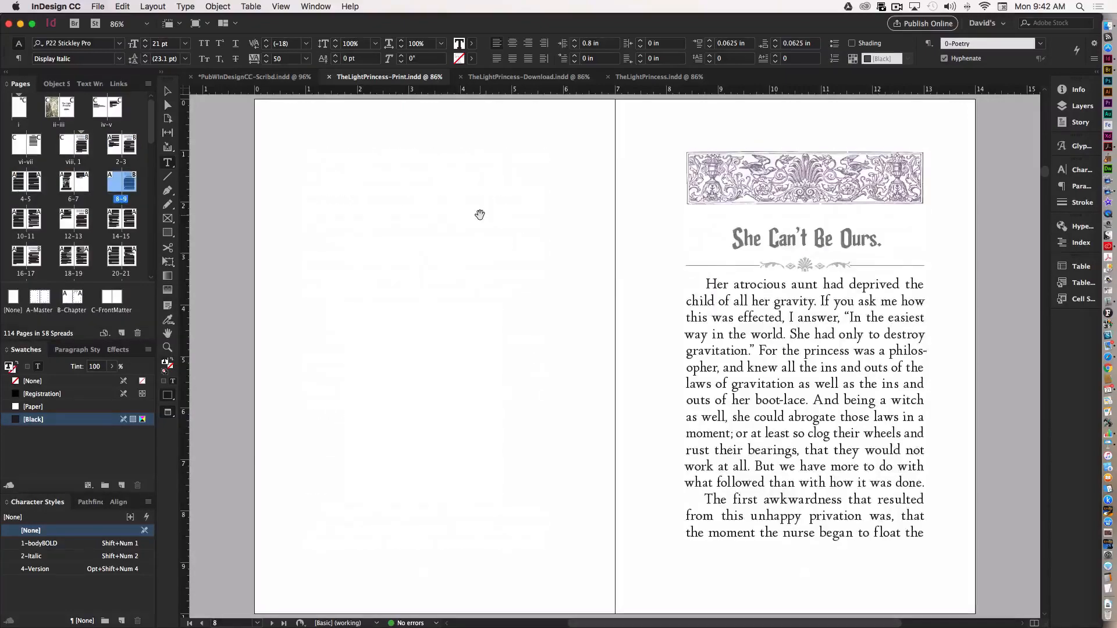
# Step: Page through the print version's spreads around pages 8-9 and on to pages 14-15, checking the black chapter text
pyautogui.hotkey('alt', 'pageup')
pyautogui.hotkey('alt', 'pageup')
pyautogui.hotkey('alt', 'pagedown')
pyautogui.hotkey('alt', 'pagedown')
pyautogui.hotkey('alt', 'pagedown')
pyautogui.hotkey('alt', 'pagedown')
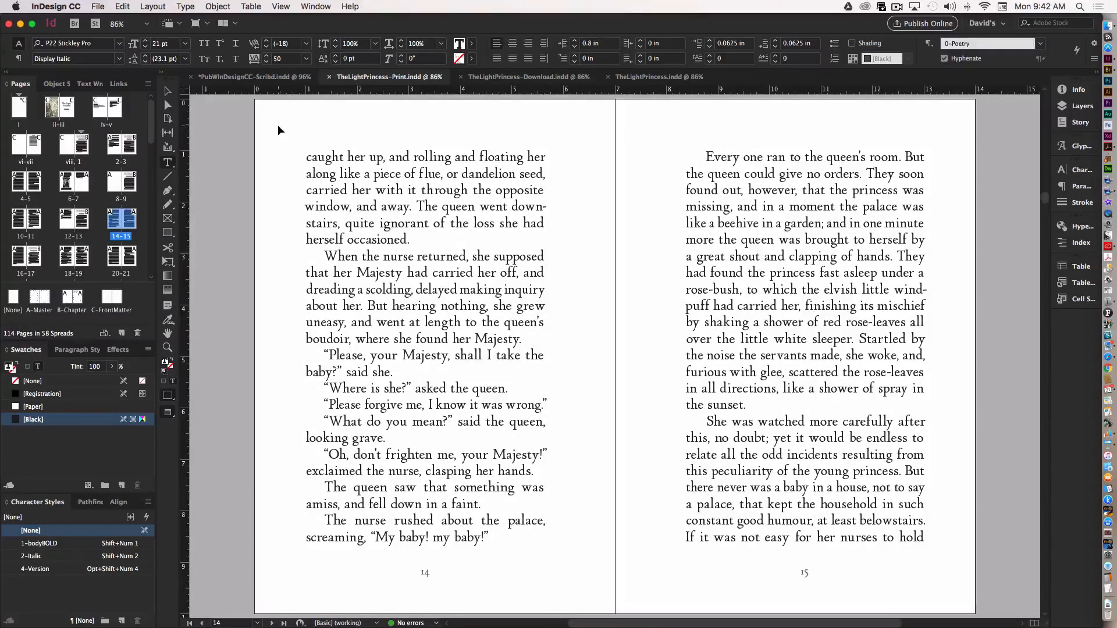
# Step: Start an Adobe PDF (Print) export named TheLightPrincess-Print.pdf in TheLightPrincess Versions, using the Createspace preset
pyautogui.press('super+e')
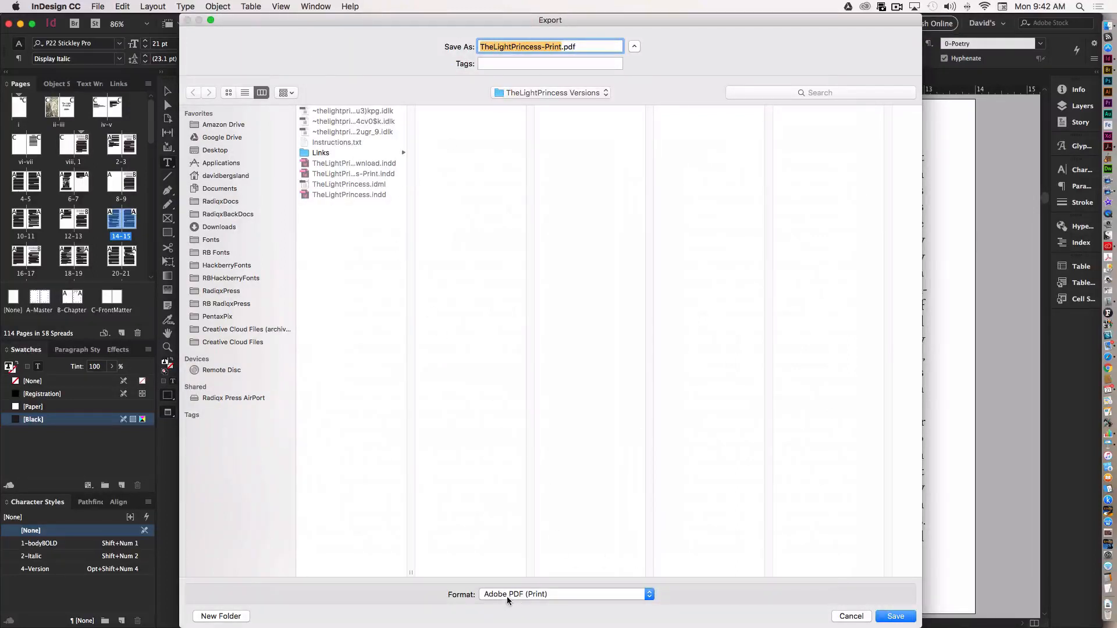
pyautogui.click(898, 618)
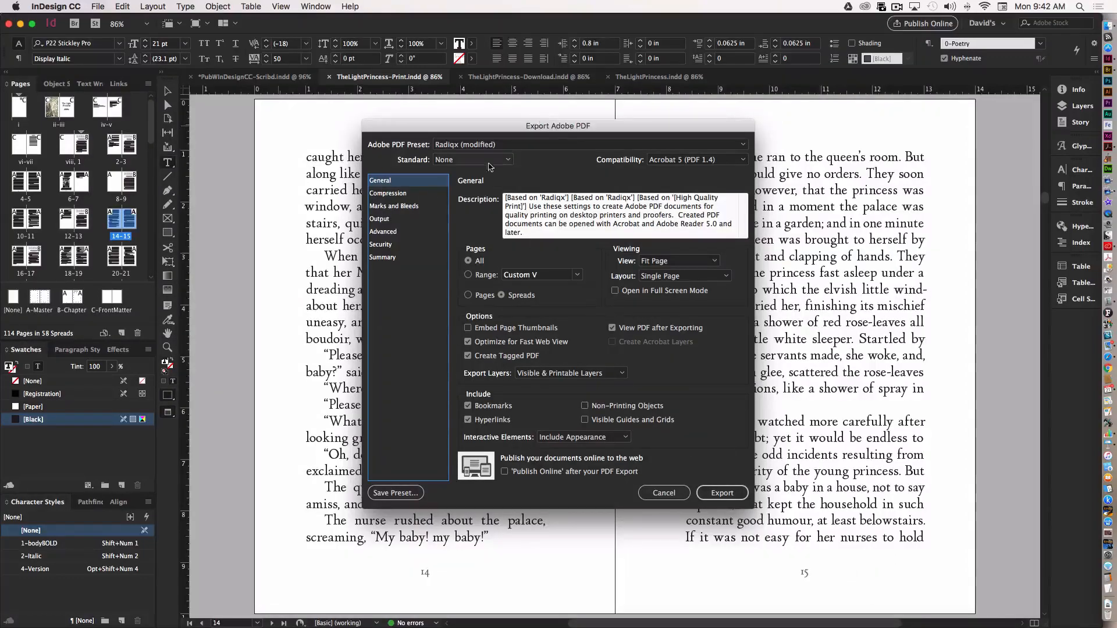
pyautogui.click(744, 145)
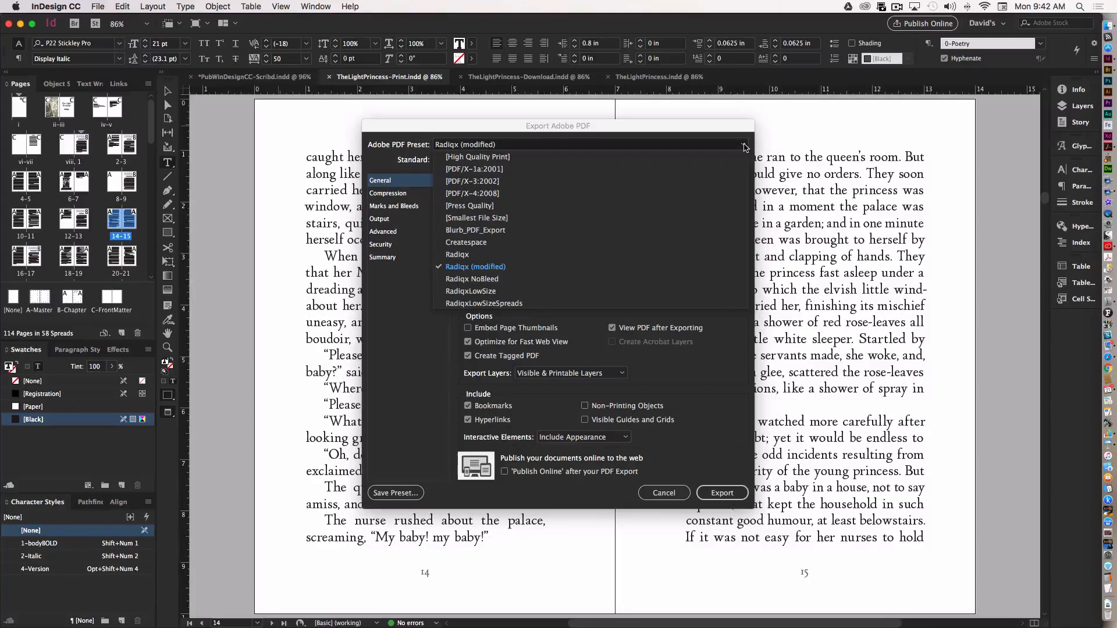
pyautogui.click(465, 243)
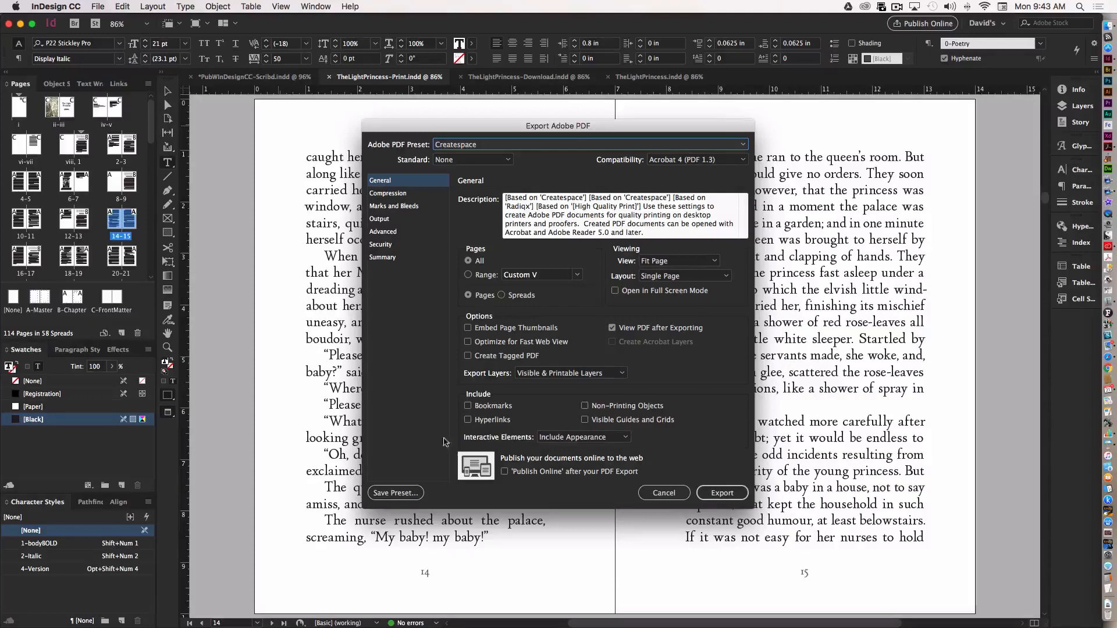
# Step: Review the preset's compression, marks and bleeds, output and advanced settings, and export the PDF, accepting the transparency warning
pyautogui.click(382, 194)
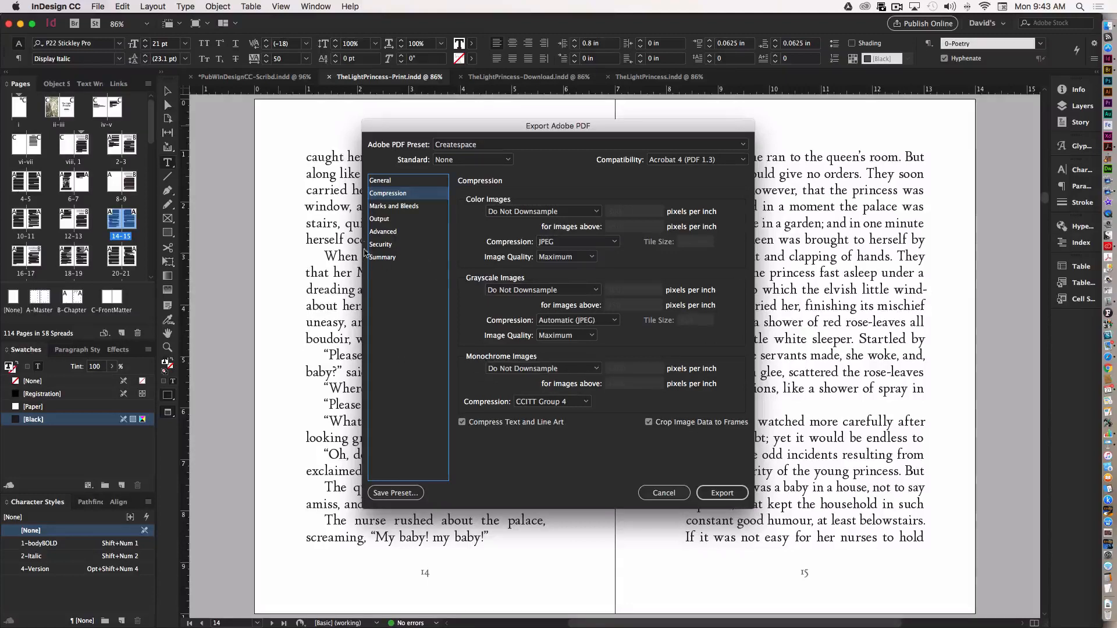
pyautogui.click(383, 206)
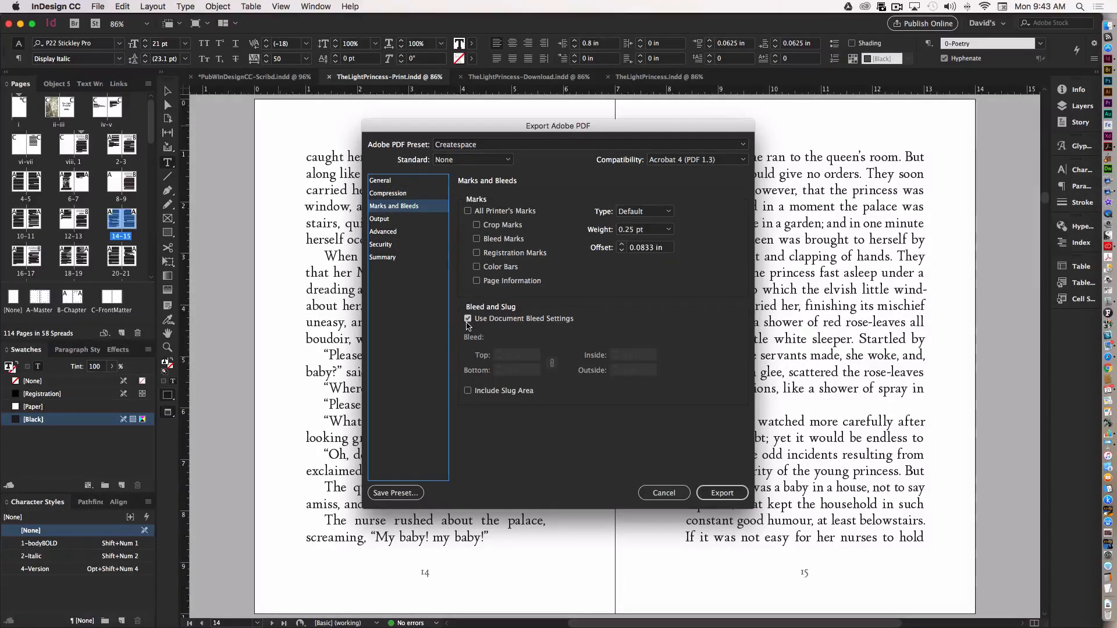
pyautogui.click(379, 220)
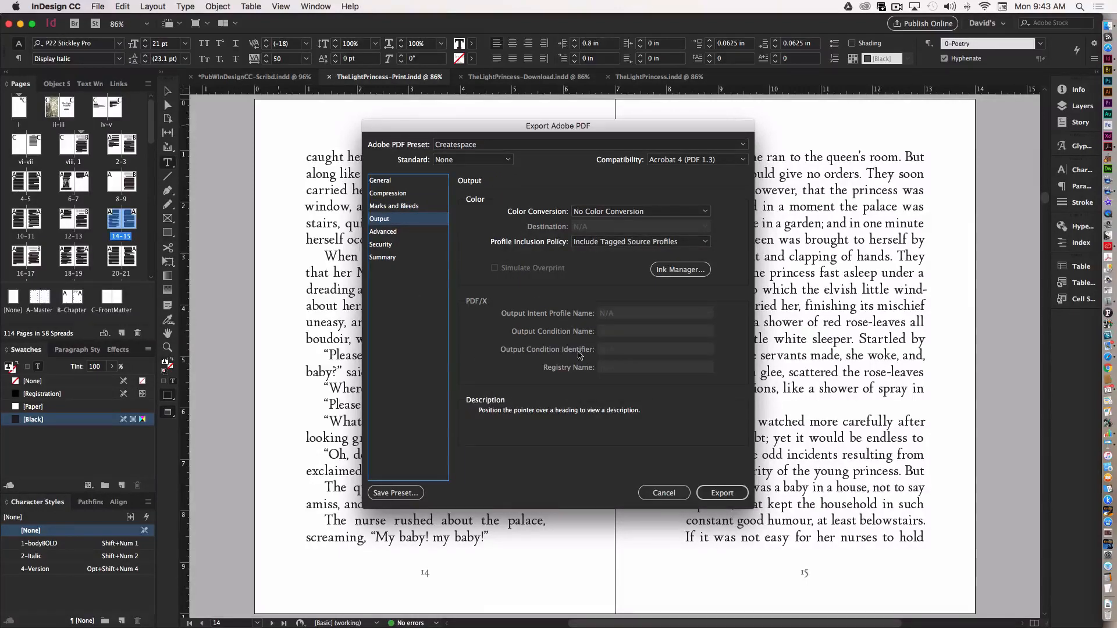
pyautogui.click(383, 233)
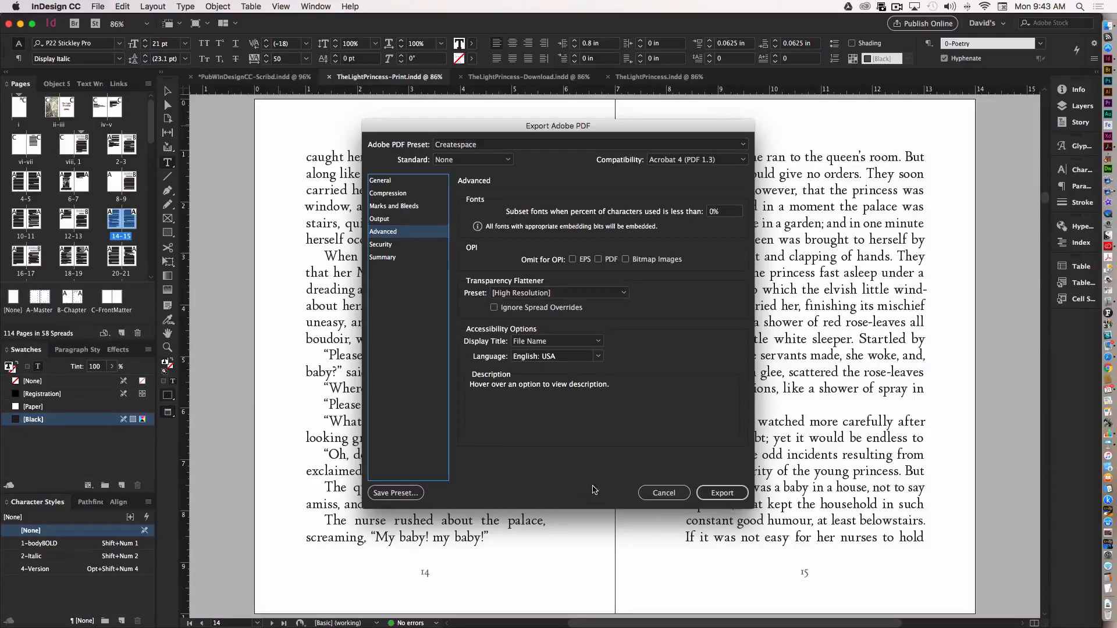
pyautogui.click(722, 493)
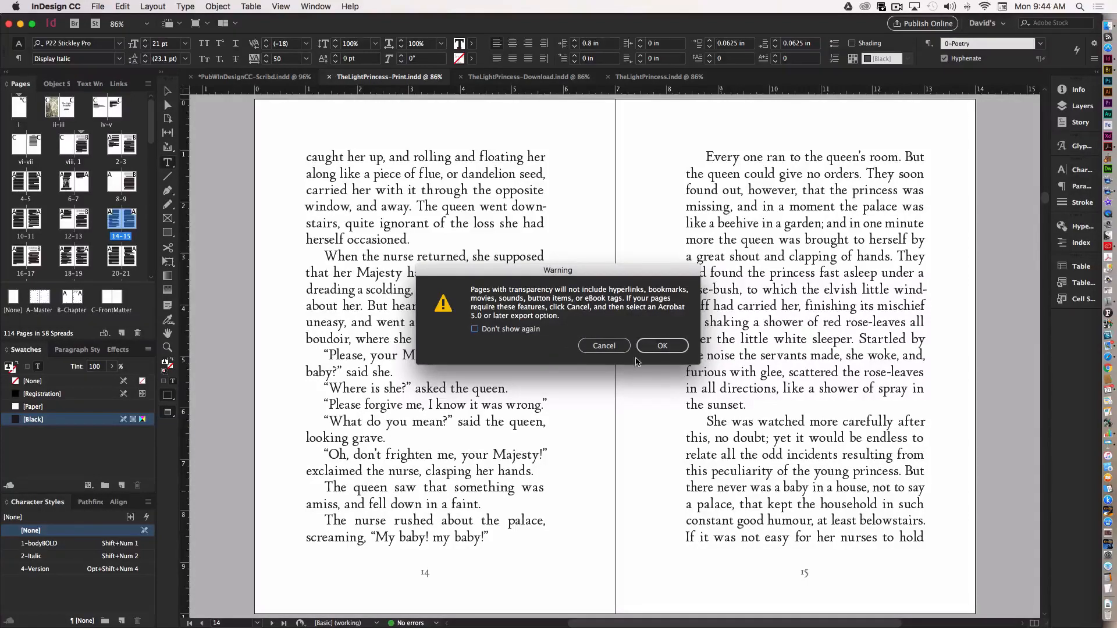
pyautogui.click(656, 352)
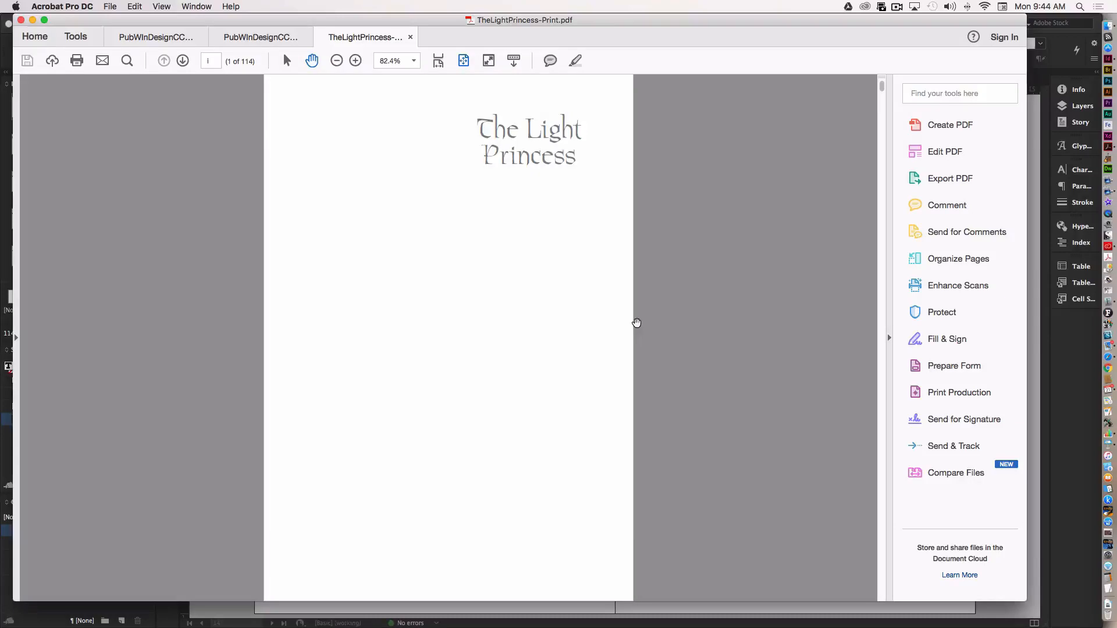
# Step: Page through the exported TheLightPrincess-Print.pdf from page i to the end, check the closing text on page 105, and close the PDF
pyautogui.press('Right')
pyautogui.press('Right')
pyautogui.press('Right')
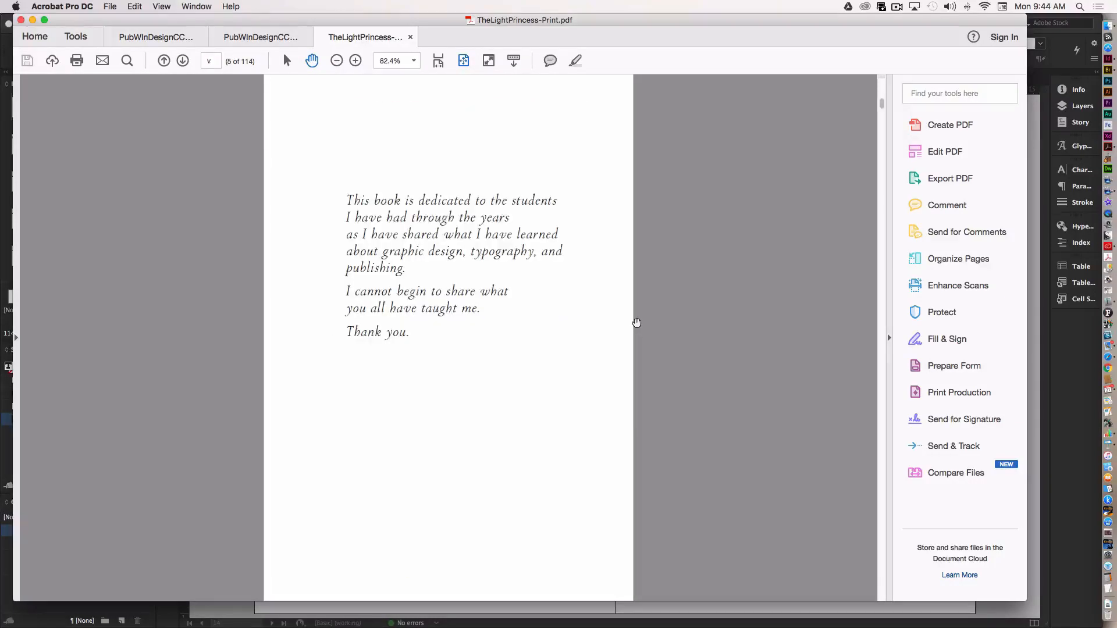
pyautogui.press('Right')
pyautogui.press('Right')
pyautogui.press('Right')
pyautogui.press('Right')
pyautogui.press('Right')
pyautogui.press('Right')
pyautogui.press('Right')
pyautogui.press('Right')
pyautogui.press('Right')
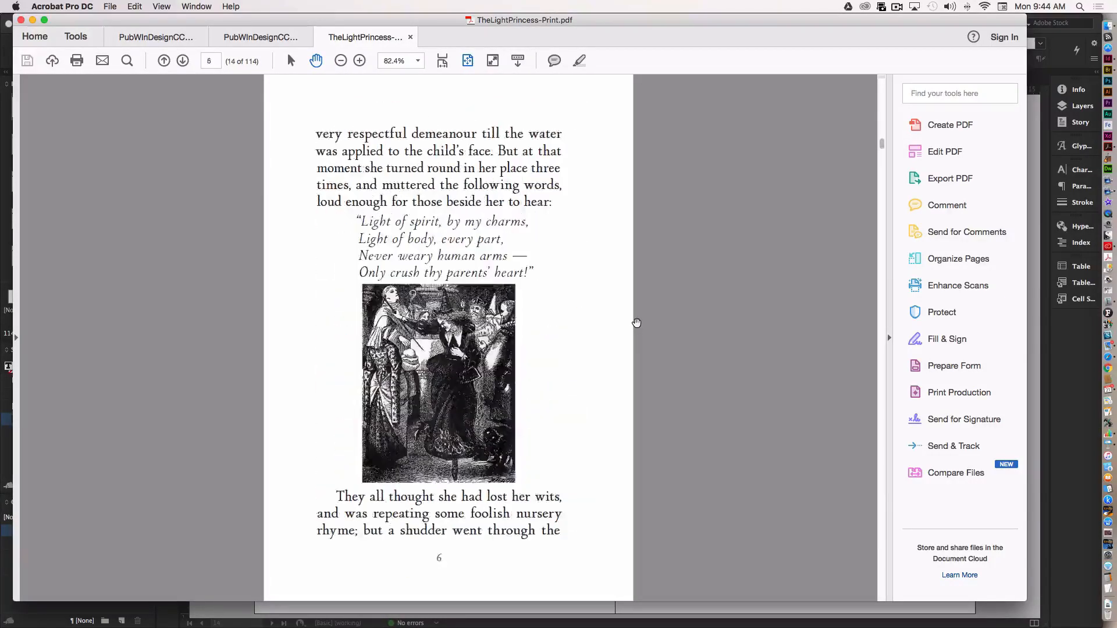
pyautogui.press('Right')
pyautogui.press('Right')
pyautogui.press('Right')
pyautogui.press('Right')
pyautogui.press('Right')
pyautogui.press('Right')
pyautogui.press('Right')
pyautogui.press('Right')
pyautogui.press('Right')
pyautogui.press('Right')
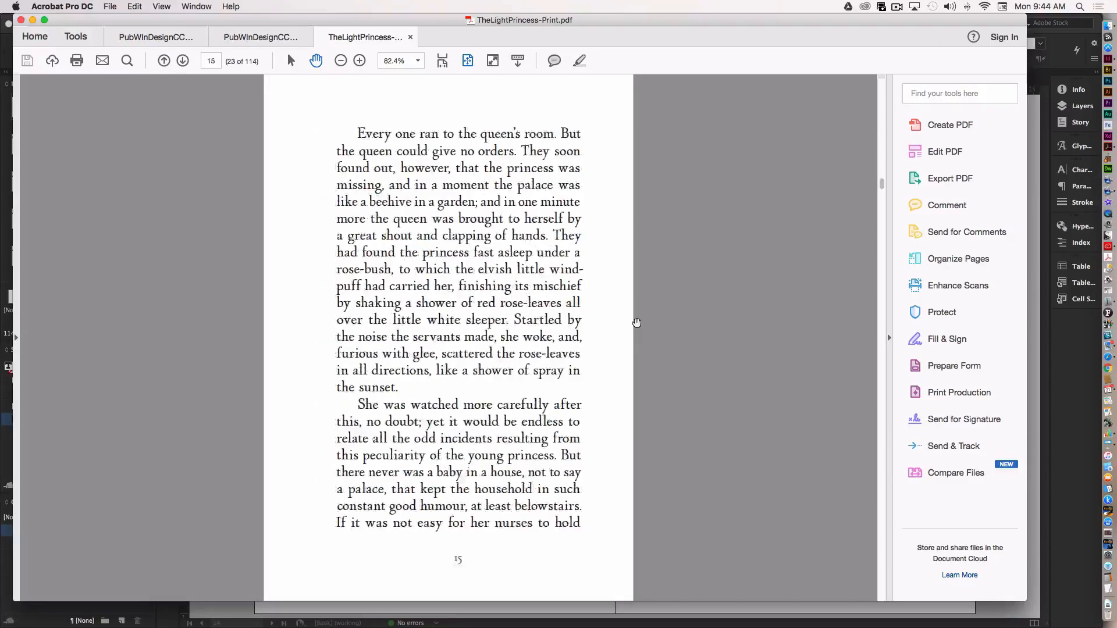
pyautogui.press('Right')
pyautogui.press('Right')
pyautogui.press('Right')
pyautogui.press('Right')
pyautogui.press('Right')
pyautogui.press('Right')
pyautogui.press('Right')
pyautogui.press('Right')
pyautogui.press('Right')
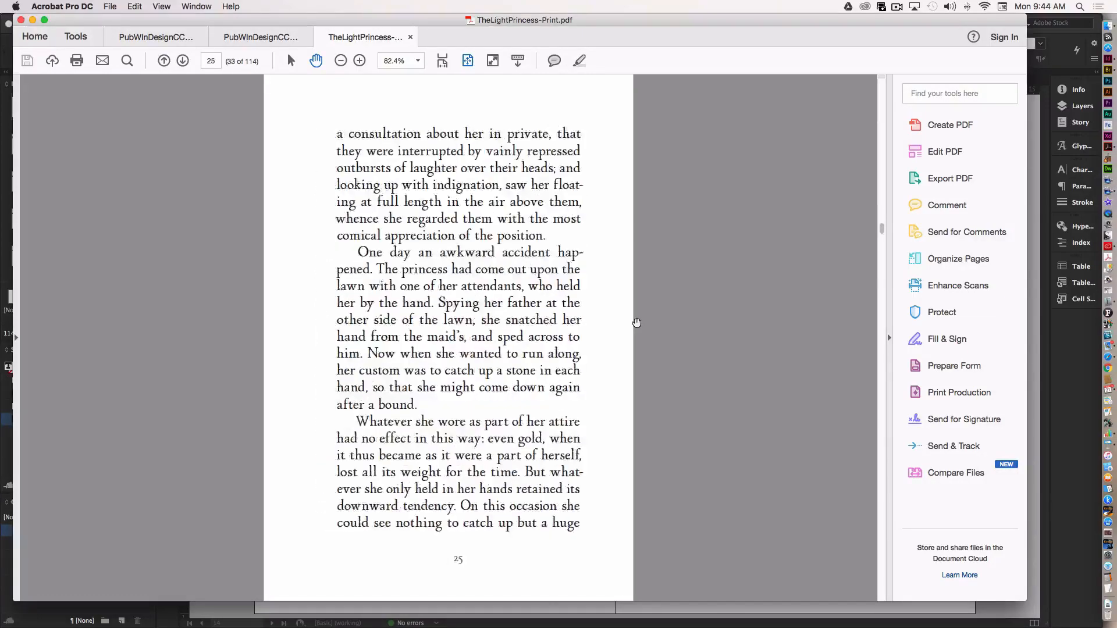
pyautogui.press('Right')
pyautogui.press('Right')
pyautogui.press('Right')
pyautogui.press('Right')
pyautogui.press('Right')
pyautogui.press('Right')
pyautogui.press('Right')
pyautogui.press('Right')
pyautogui.press('Right')
pyautogui.press('Right')
pyautogui.press('Right')
pyautogui.press('Right')
pyautogui.press('Right')
pyautogui.press('Right')
pyautogui.press('Right')
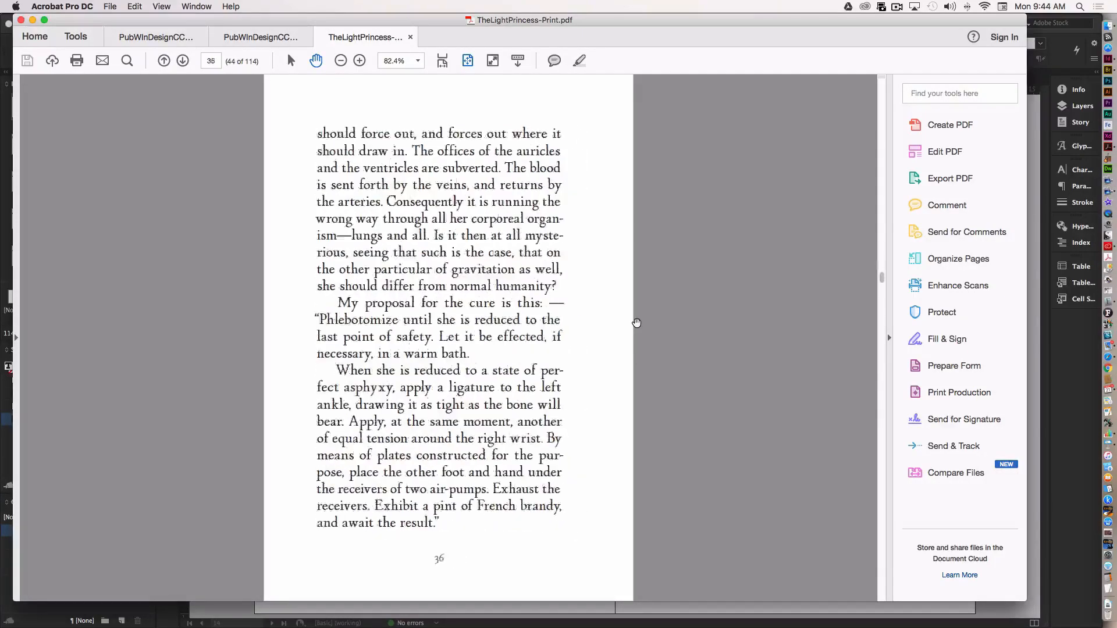
pyautogui.press('Right')
pyautogui.press('Right')
pyautogui.press('Right')
pyautogui.press('Right')
pyautogui.press('Right')
pyautogui.press('Right')
pyautogui.press('Right')
pyautogui.press('Right')
pyautogui.press('Right')
pyautogui.press('Right')
pyautogui.press('Right')
pyautogui.press('Right')
pyautogui.press('Right')
pyautogui.press('Right')
pyautogui.press('Right')
pyautogui.press('Right')
pyautogui.press('Right')
pyautogui.press('Right')
pyautogui.press('Right')
pyautogui.press('Right')
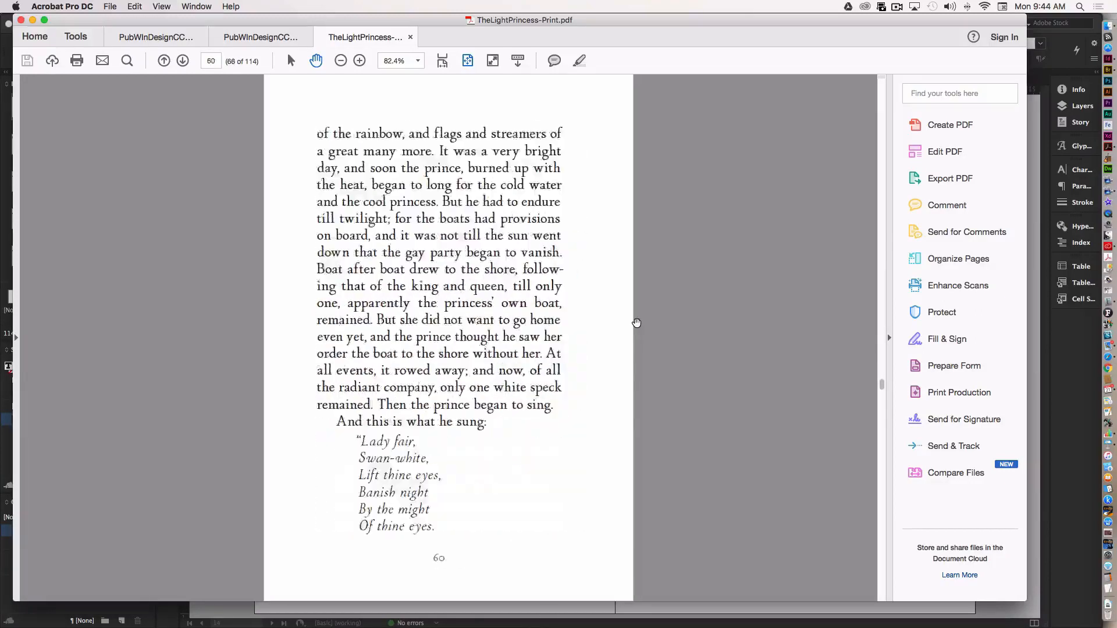
pyautogui.press('Right')
pyautogui.press('Right')
pyautogui.press('Right')
pyautogui.press('Right')
pyautogui.press('Right')
pyautogui.press('Right')
pyautogui.press('Right')
pyautogui.press('Right')
pyautogui.press('Right')
pyautogui.press('Right')
pyautogui.press('Right')
pyautogui.press('Right')
pyautogui.press('Right')
pyautogui.press('Right')
pyautogui.press('Right')
pyautogui.press('Right')
pyautogui.press('Right')
pyautogui.press('Right')
pyautogui.press('Right')
pyautogui.press('Right')
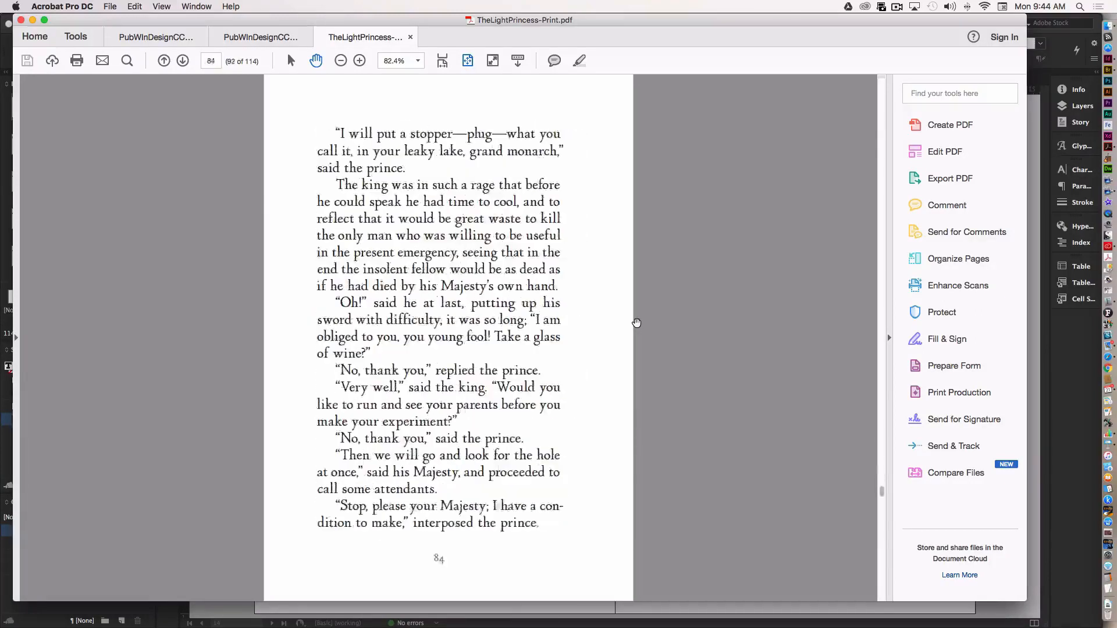
pyautogui.press('Right')
pyautogui.press('Right')
pyautogui.press('Right')
pyautogui.press('Right')
pyautogui.press('Right')
pyautogui.press('Right')
pyautogui.press('Right')
pyautogui.press('Right')
pyautogui.press('Right')
pyautogui.press('Right')
pyautogui.press('Right')
pyautogui.press('Right')
pyautogui.press('Right')
pyautogui.press('Right')
pyautogui.press('Right')
pyautogui.press('Right')
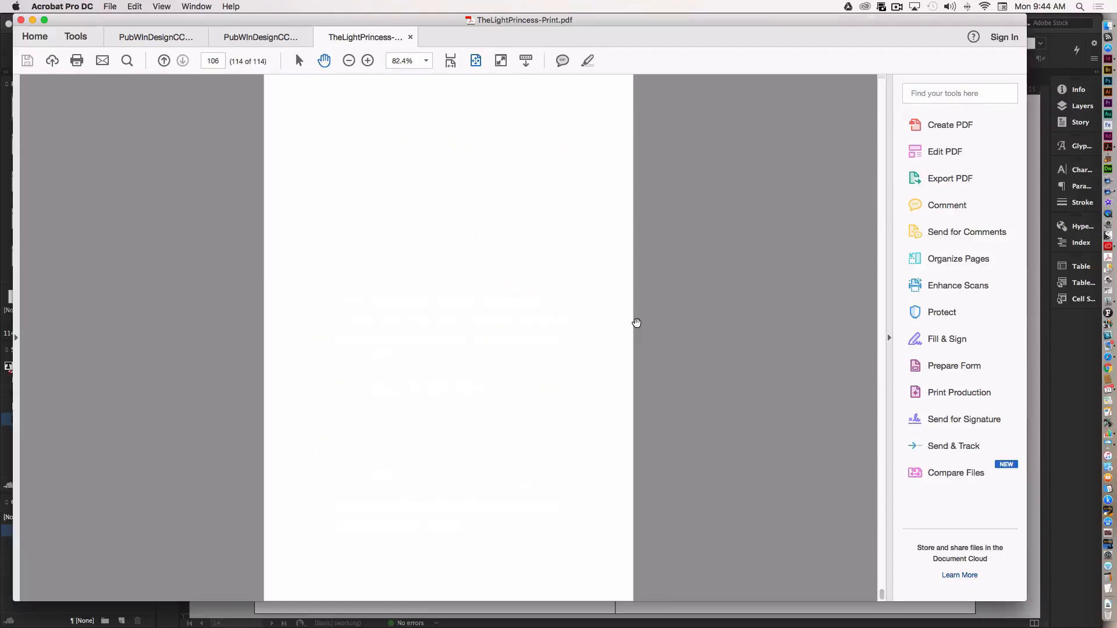
pyautogui.press('Left')
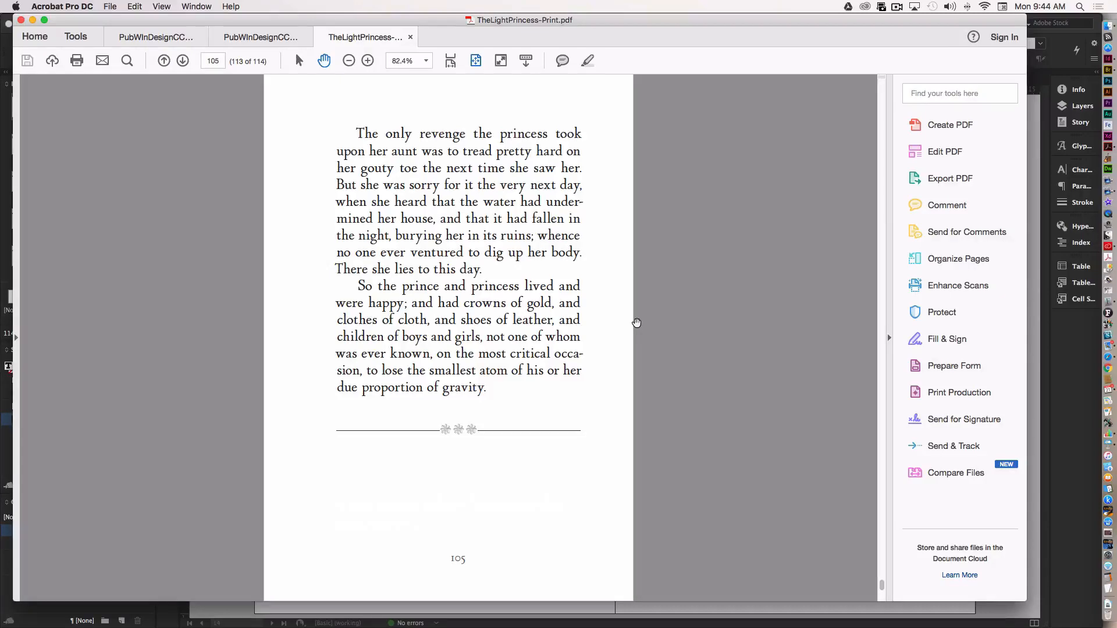
pyautogui.click(410, 37)
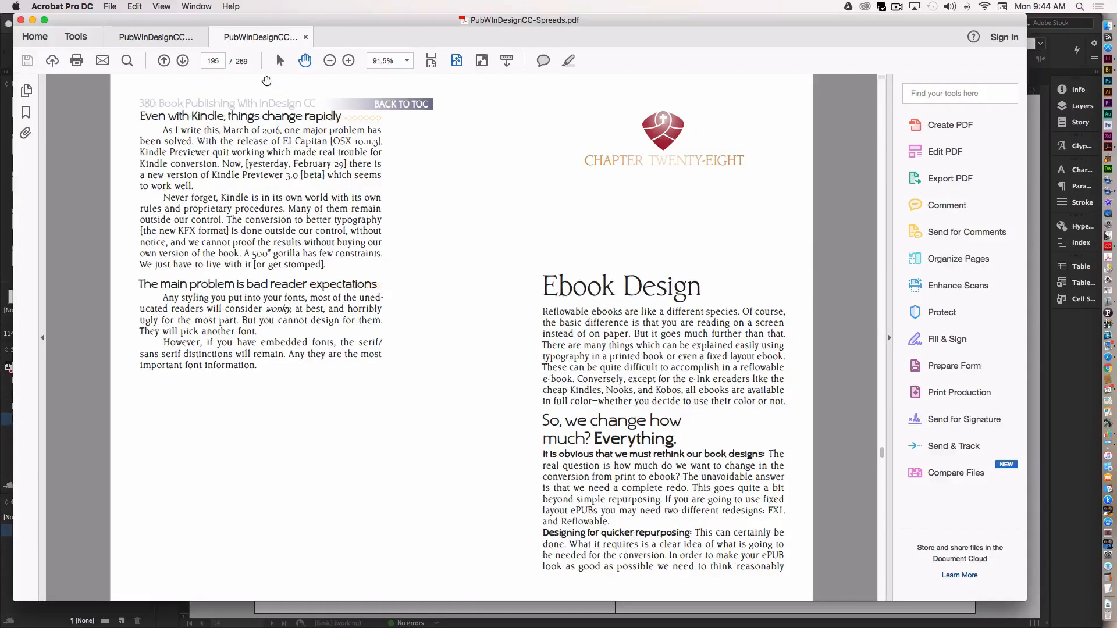
# Step: Switch back to InDesign and compare the front matter of TheLightPrincess-Download.indd with TheLightPrincess.indd, from the cover through the first chapter page
pyautogui.press('super+Tab')
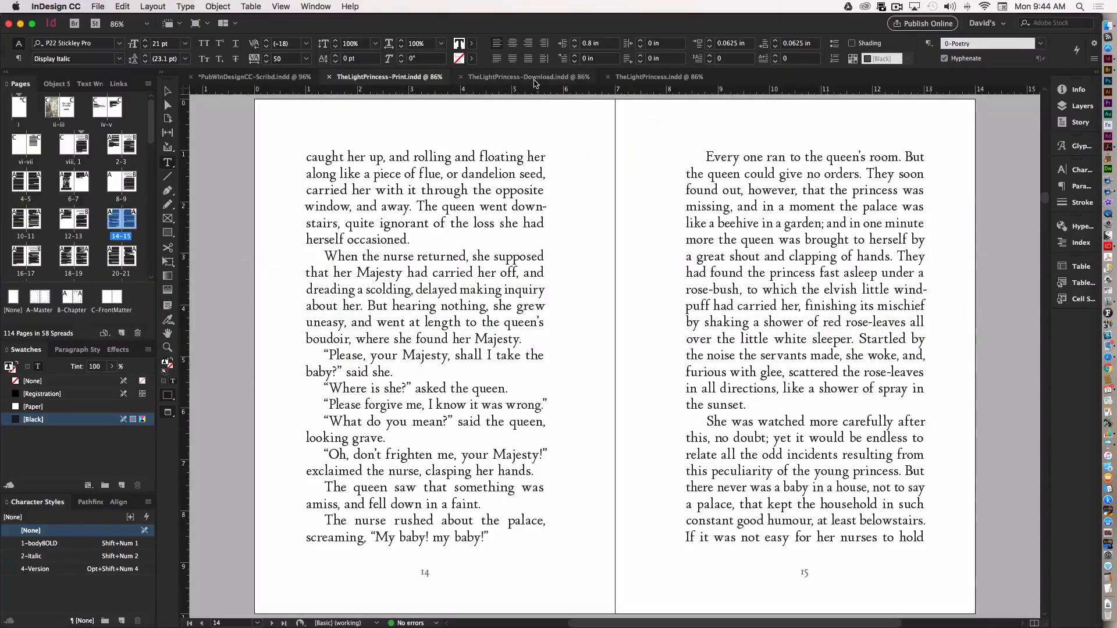
pyautogui.click(534, 80)
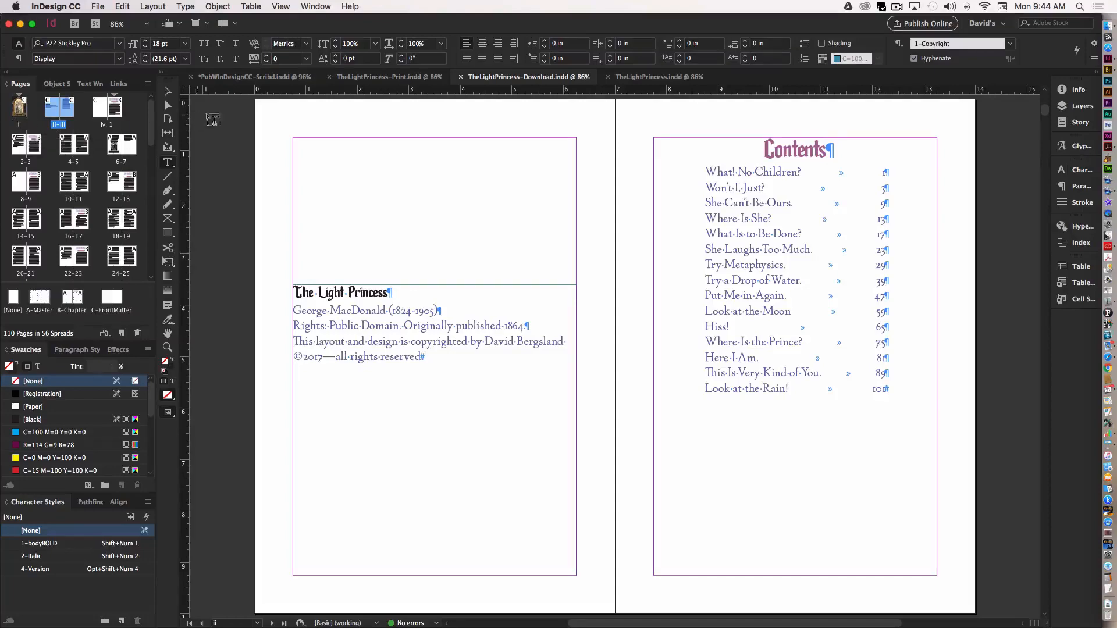
pyautogui.click(656, 78)
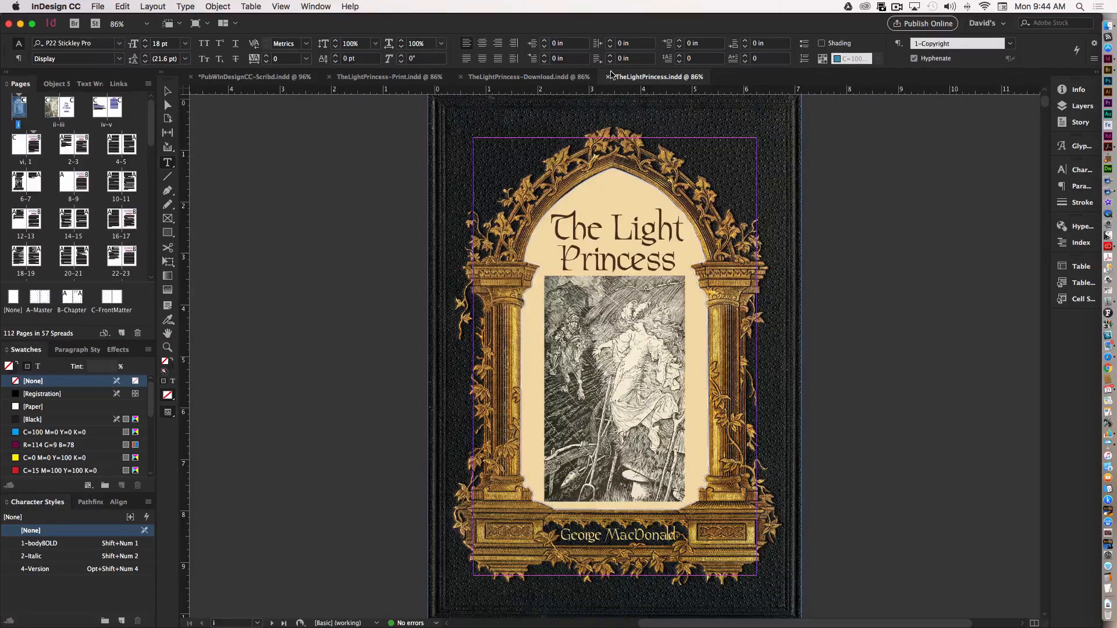
pyautogui.hotkey('shift', 'pagedown')
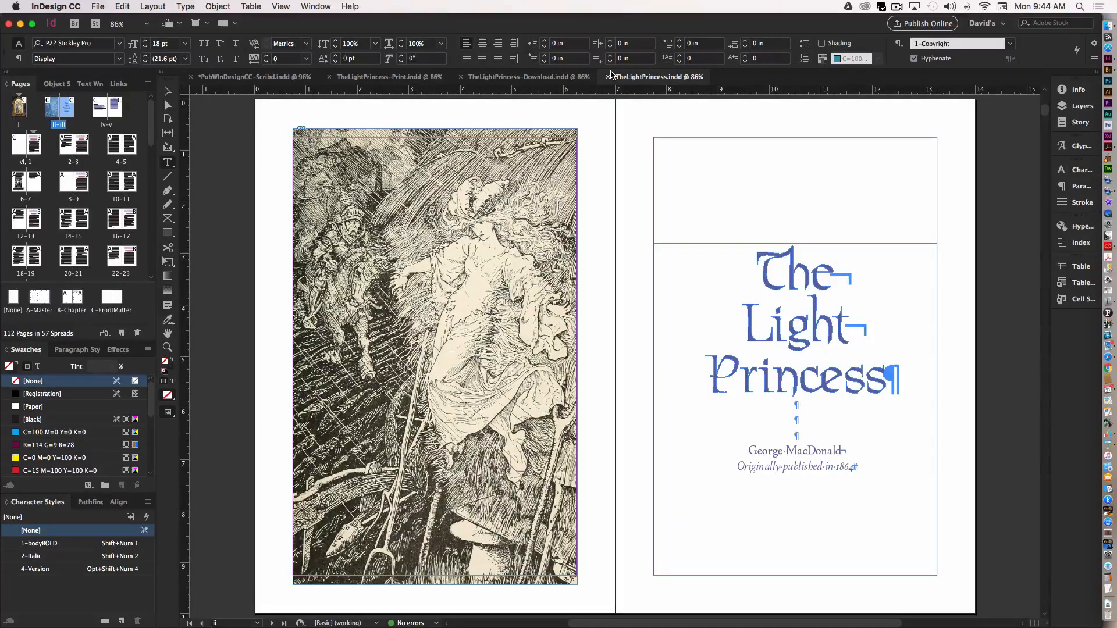
pyautogui.hotkey('shift', 'pagedown')
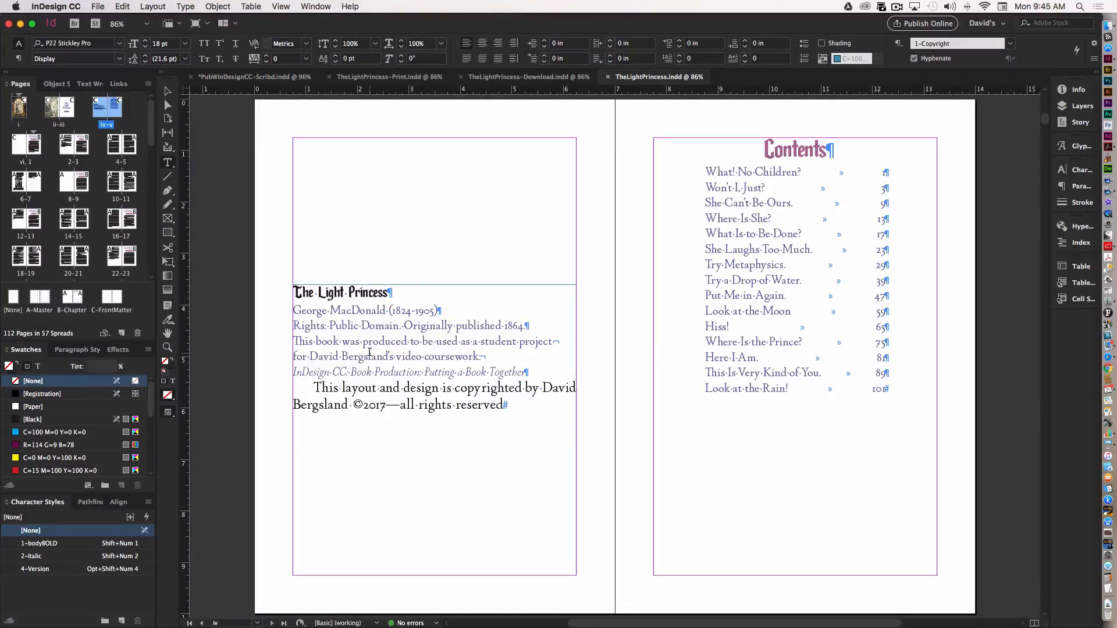
pyautogui.hotkey('shift', 'pagedown')
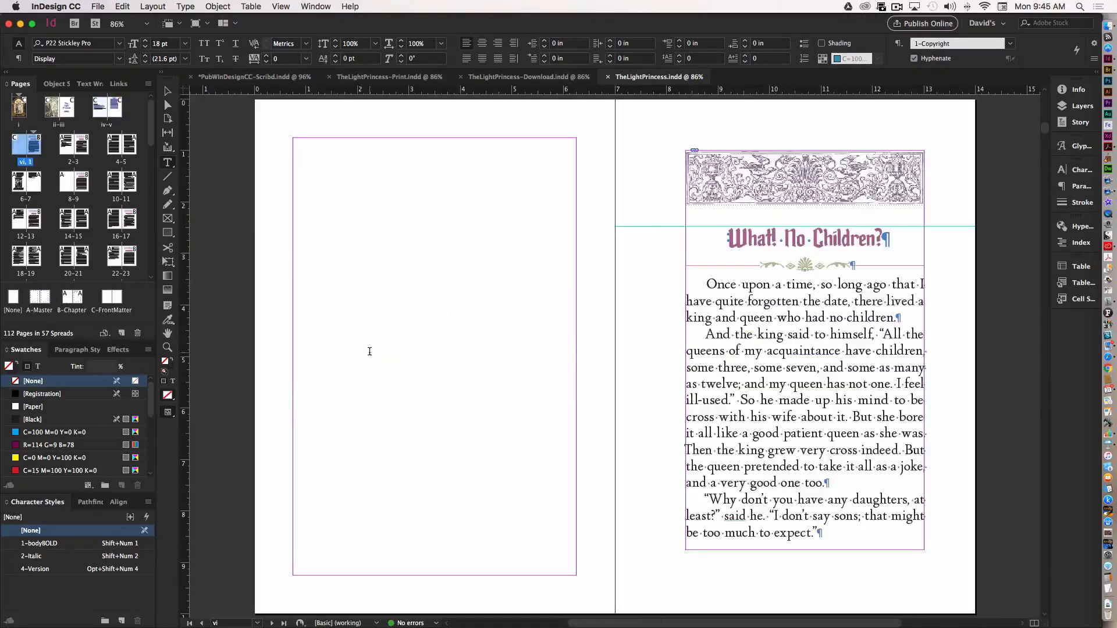
pyautogui.hotkey('shift', 'pageup')
pyautogui.hotkey('shift', 'pageup')
pyautogui.hotkey('shift', 'pageup')
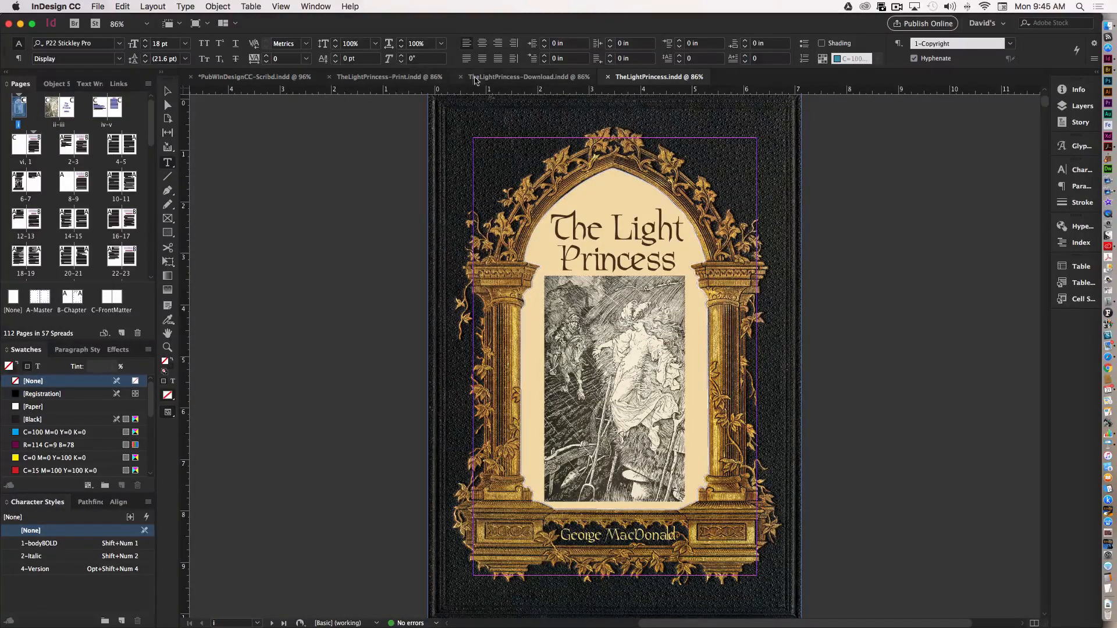
# Step: Review the cover, the copyright and Contents spread, and the first chapter spread of TheLightPrincess-Download.indd
pyautogui.click(498, 78)
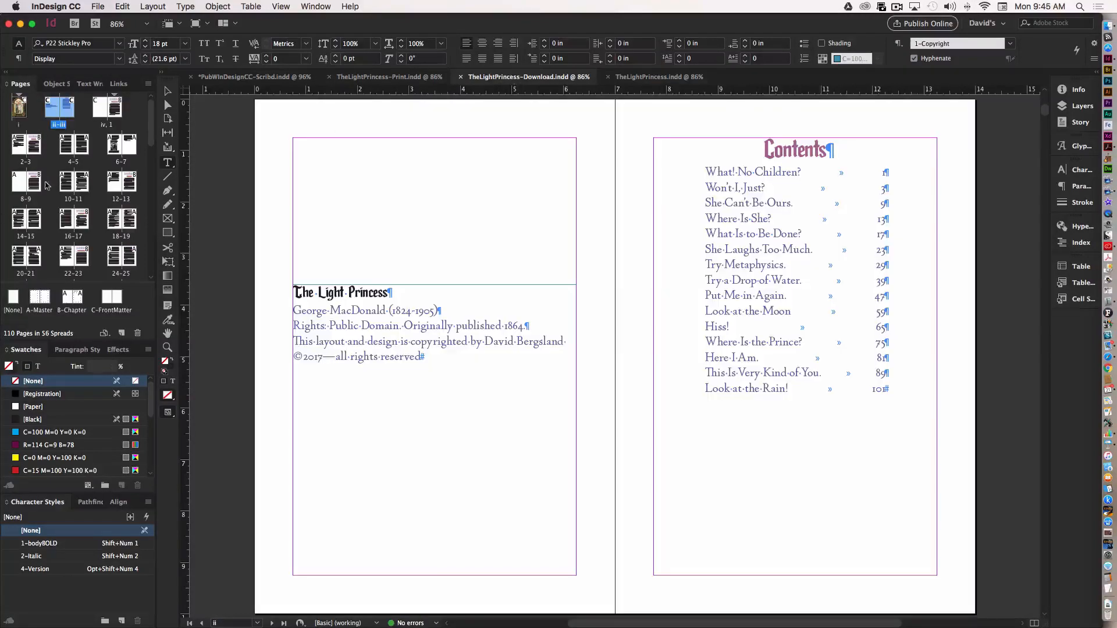
pyautogui.moveTo(35, 112); pyautogui.dragTo(17, 110)
pyautogui.doubleClick(20, 111)
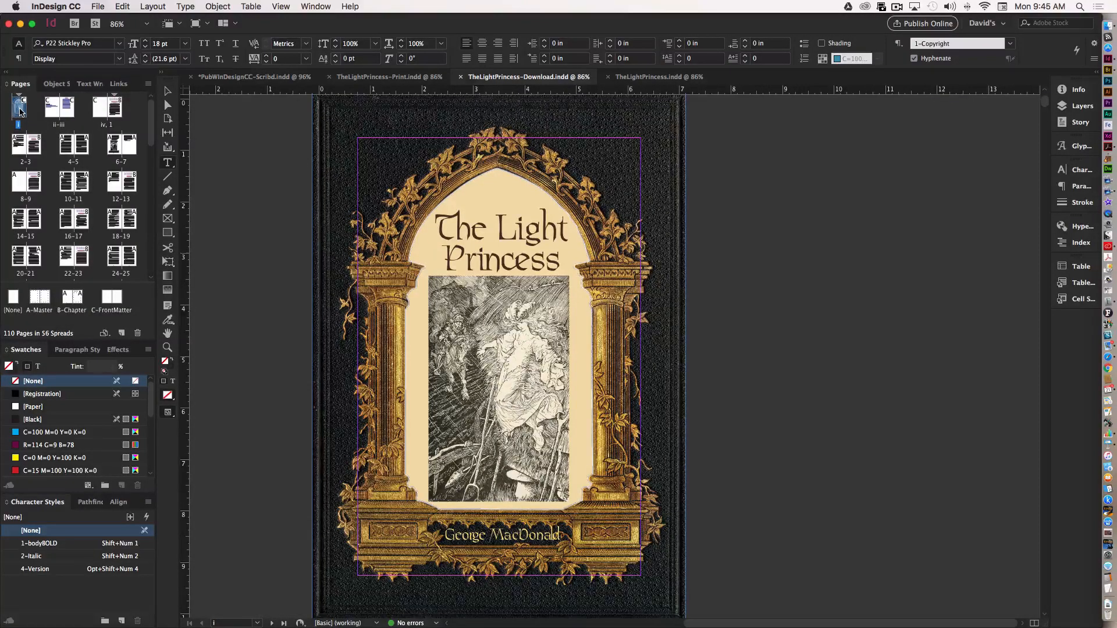
pyautogui.hotkey('alt', 'pagedown')
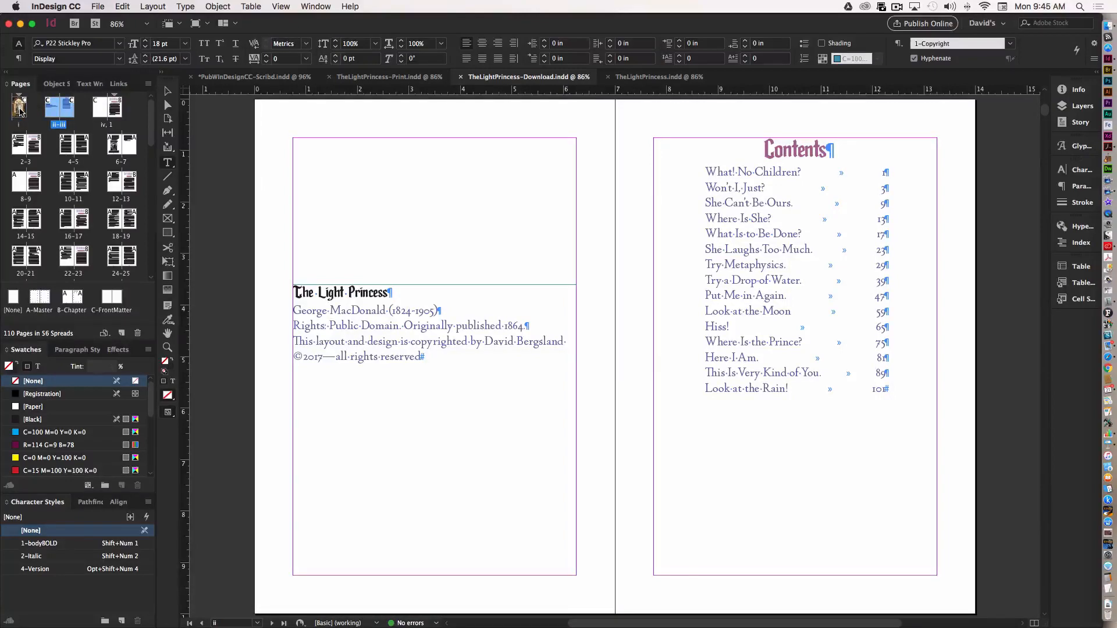
pyautogui.hotkey('alt', 'pagedown')
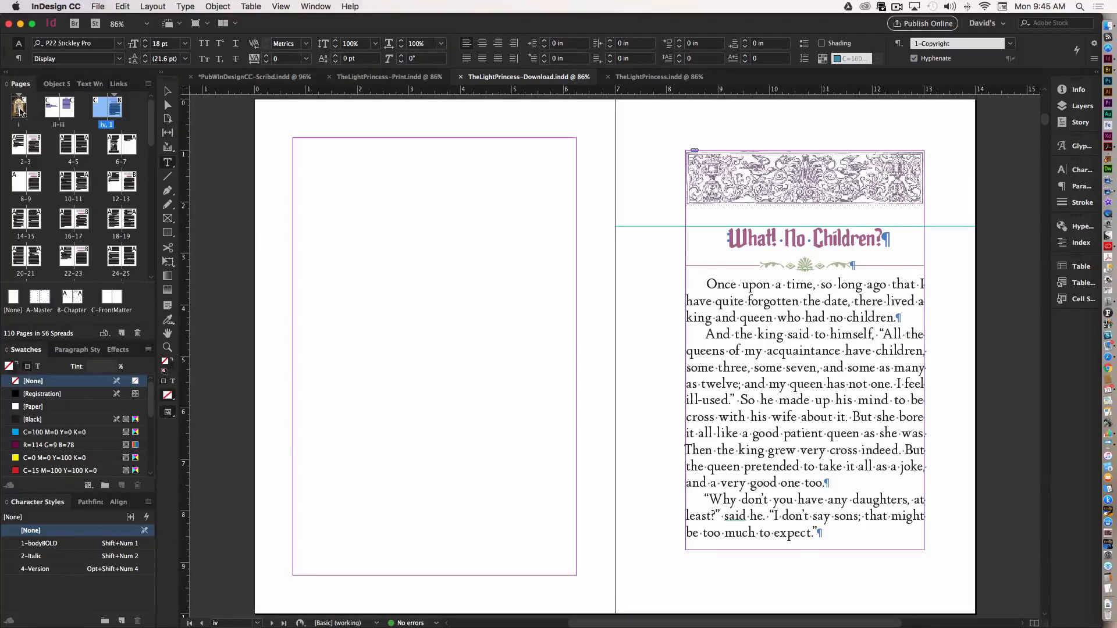
# Step: Start exporting the download version as TheLightPrincess-Download.pdf in Adobe PDF (Print) format with the Radiqx preset
pyautogui.press('super+e')
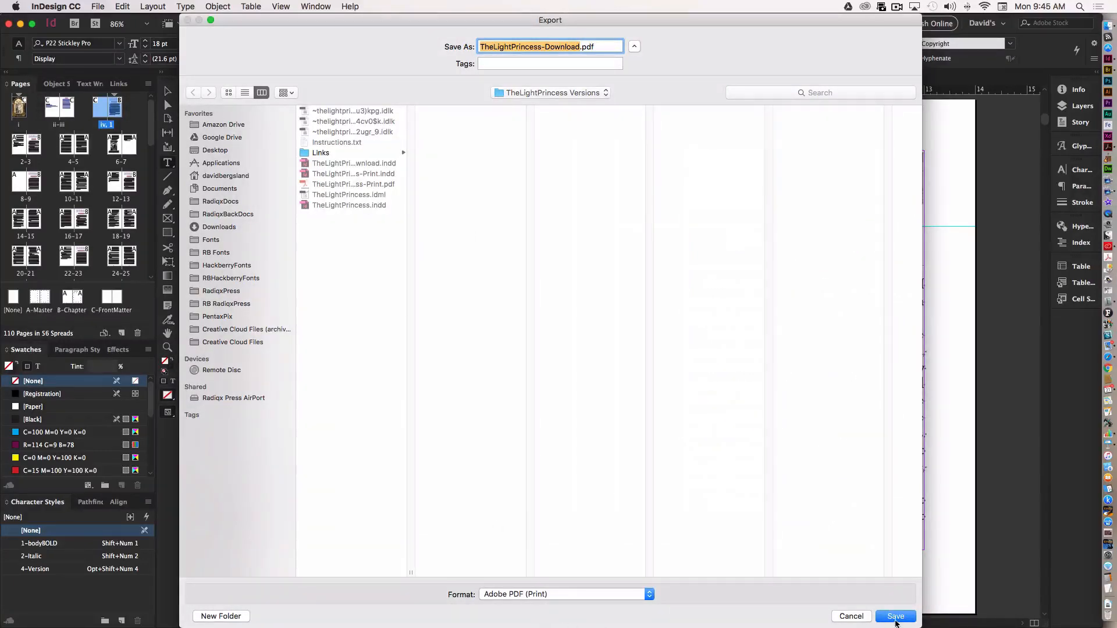
pyautogui.click(895, 618)
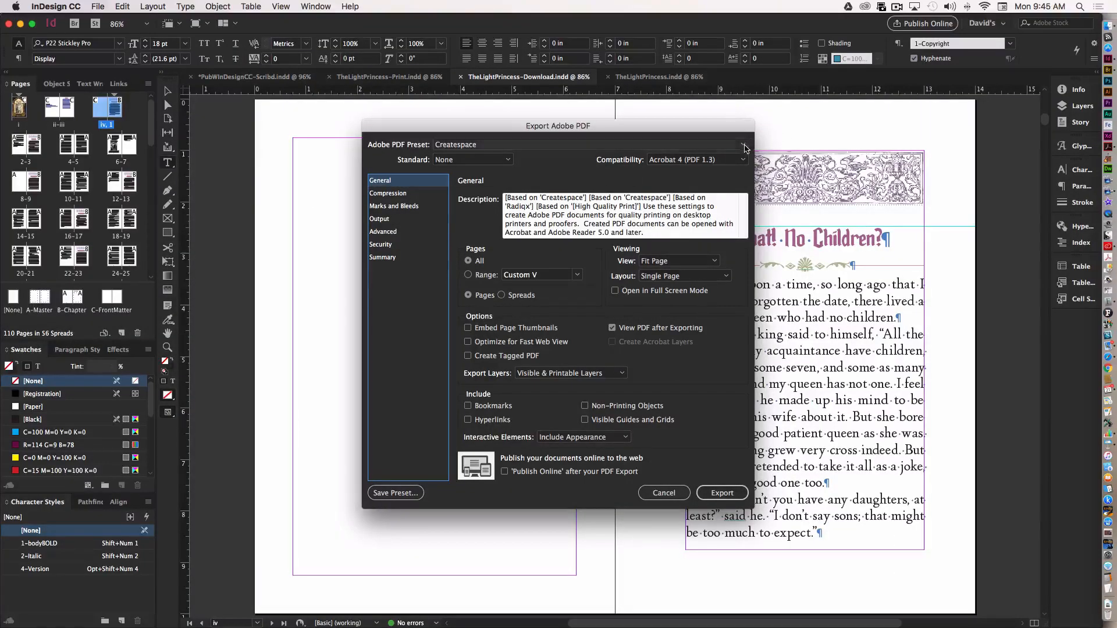
pyautogui.click(644, 145)
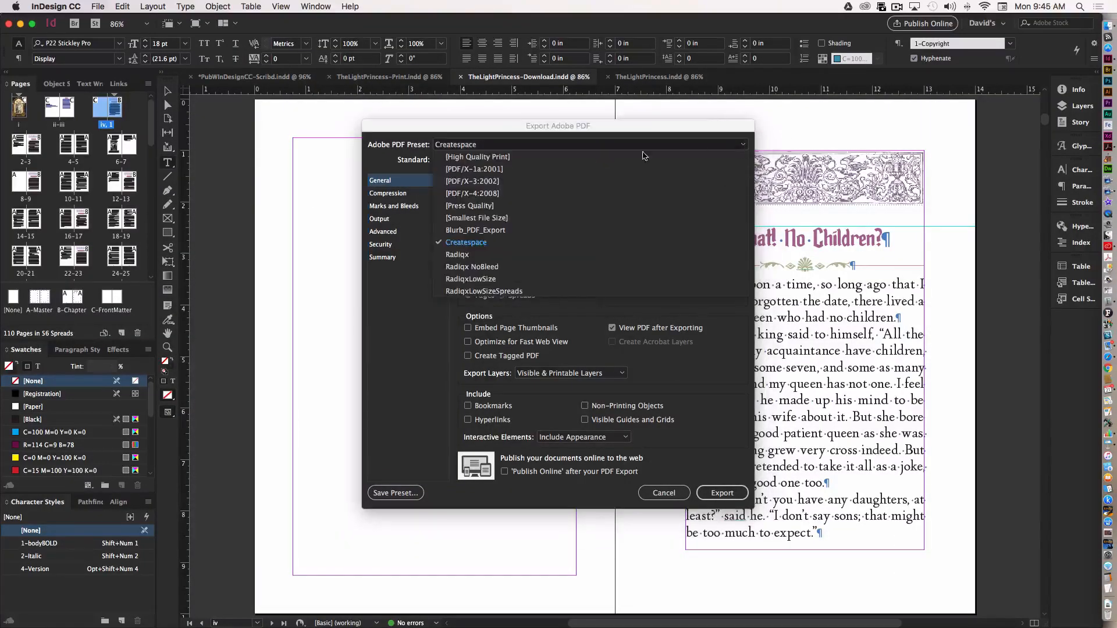
pyautogui.click(455, 256)
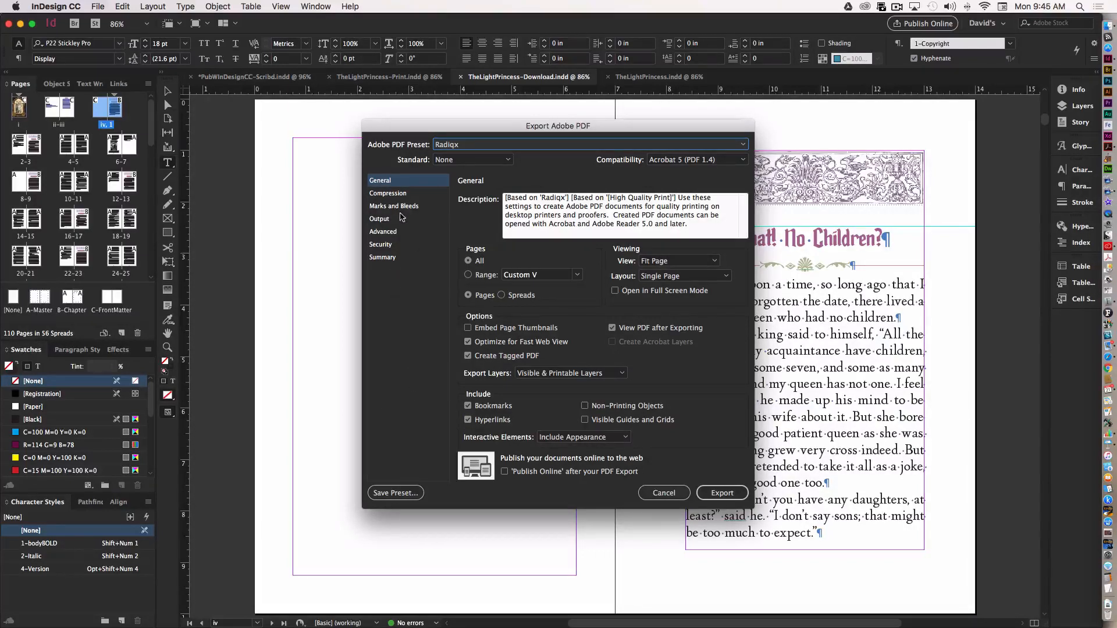
# Step: Review the Radiqx preset's compression, marks and bleeds, output and advanced settings, and export the PDF
pyautogui.click(388, 194)
pyautogui.click(386, 207)
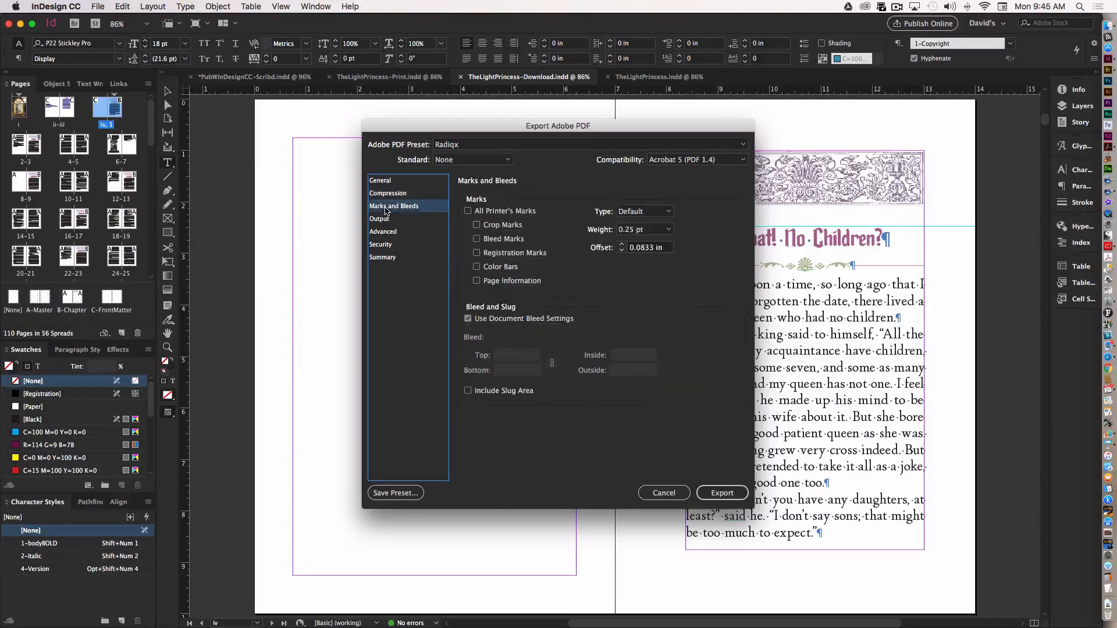
pyautogui.click(382, 221)
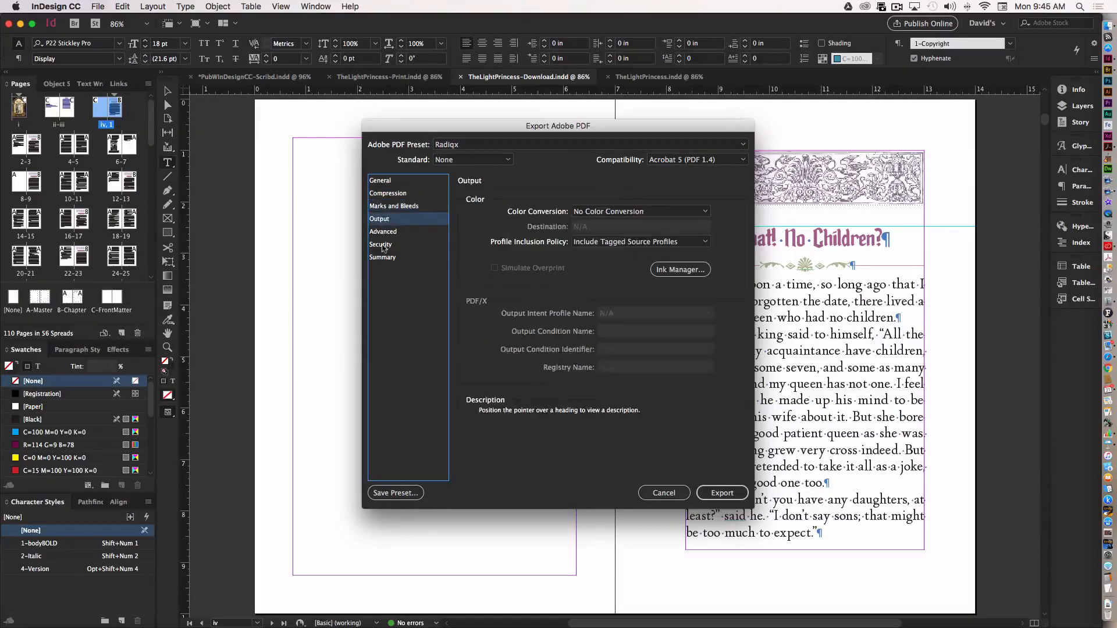
pyautogui.click(383, 233)
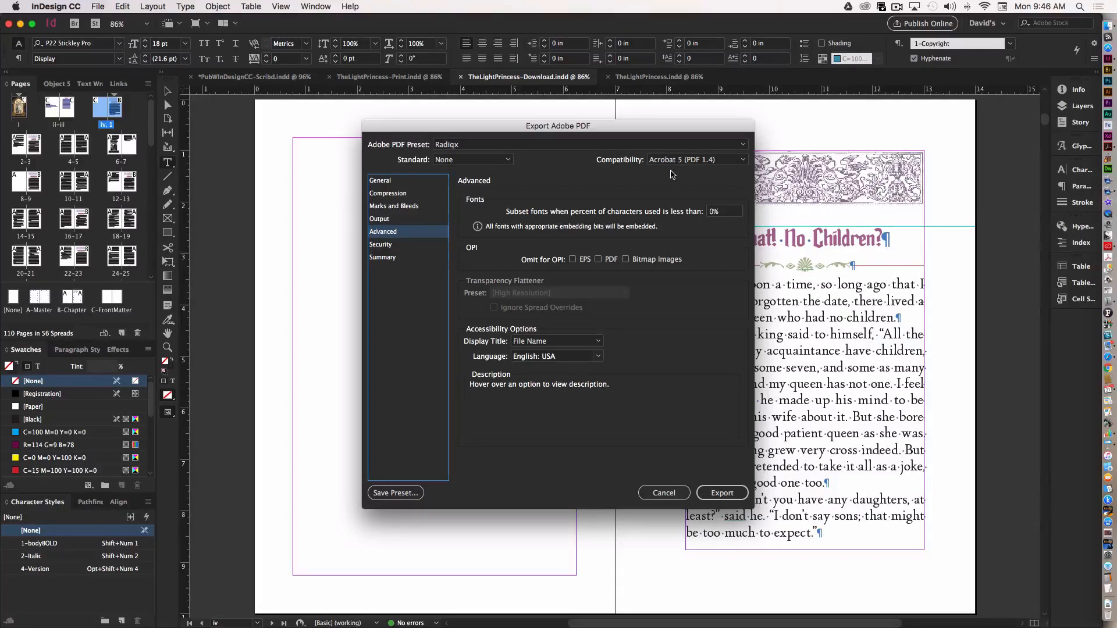
pyautogui.click(721, 494)
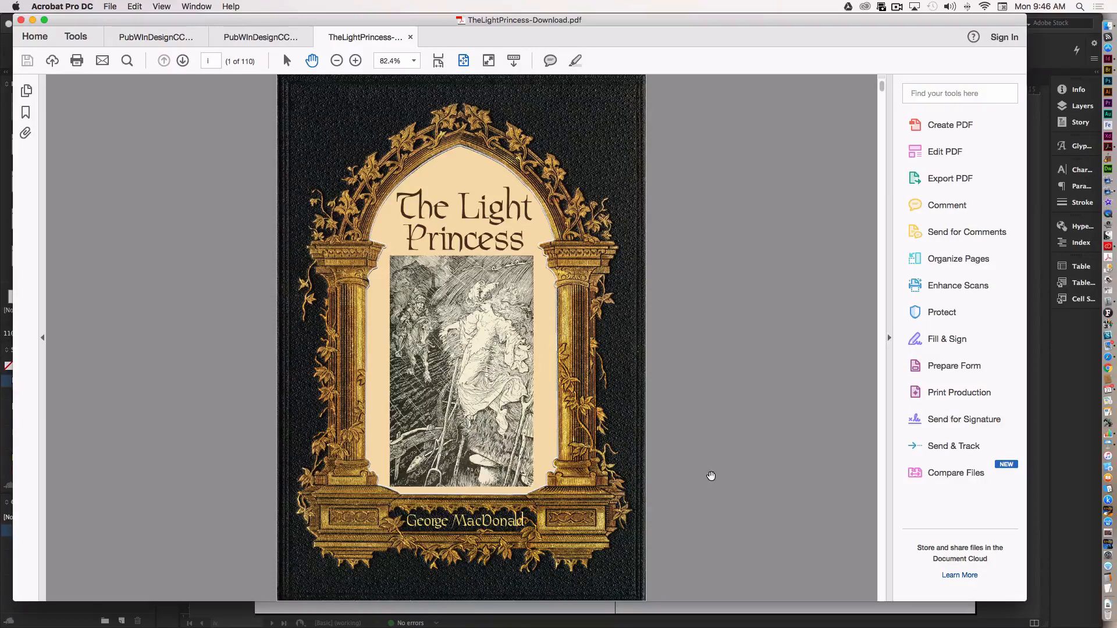
# Step: Page through the exported TheLightPrincess-Download.pdf from the cover to page 5 and close the PDF
pyautogui.scroll(-3, 711, 476)
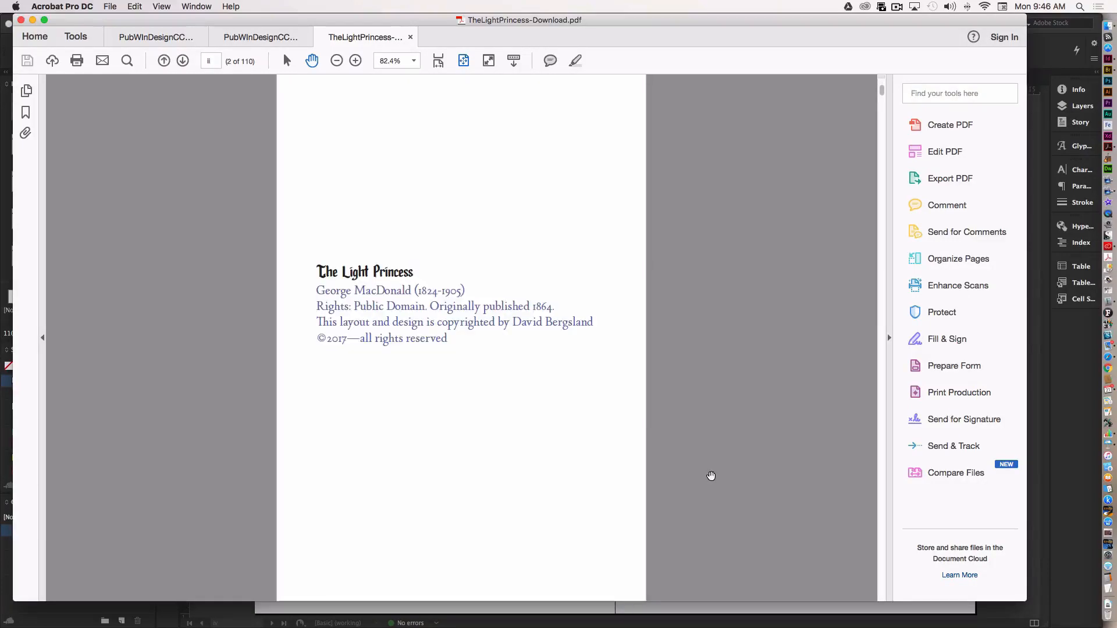
pyautogui.scroll(-3, 711, 476)
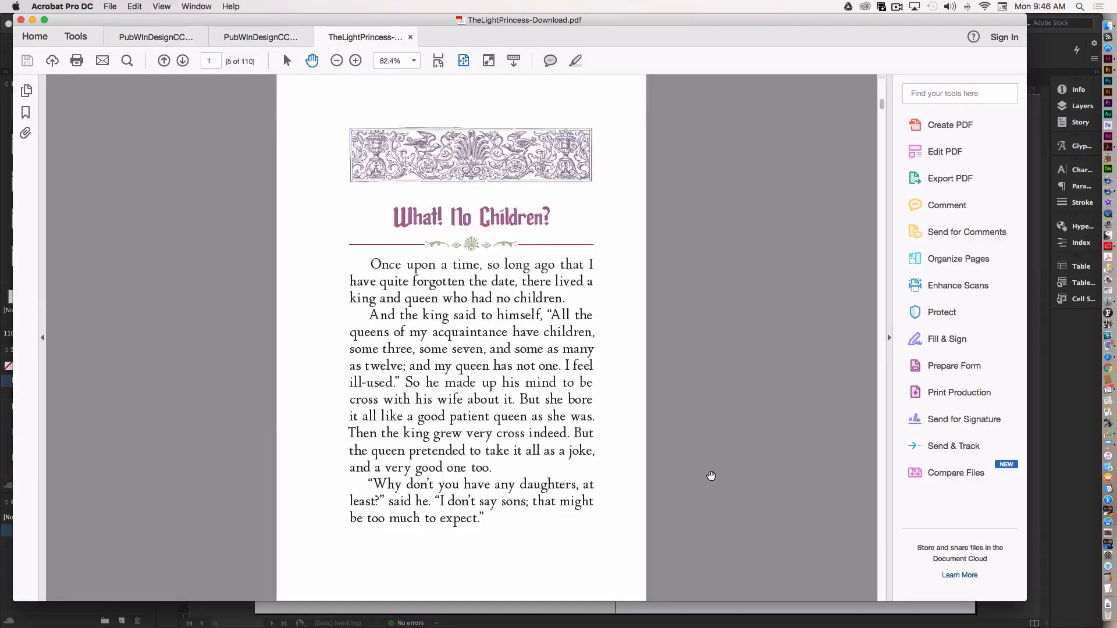
pyautogui.scroll(-2, 711, 476)
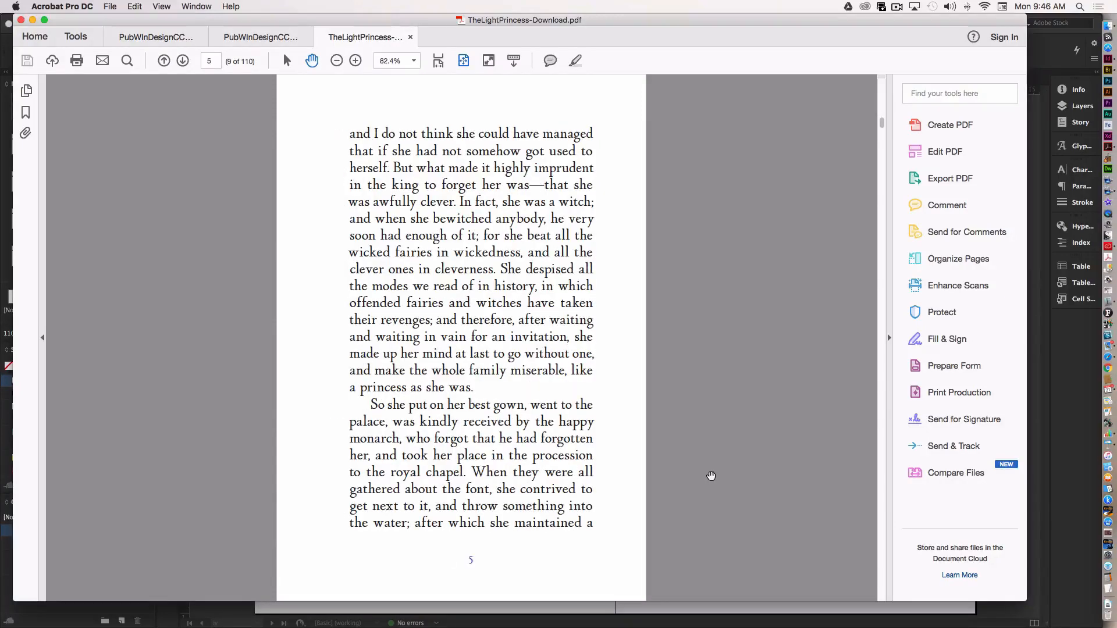
pyautogui.press('super+w')
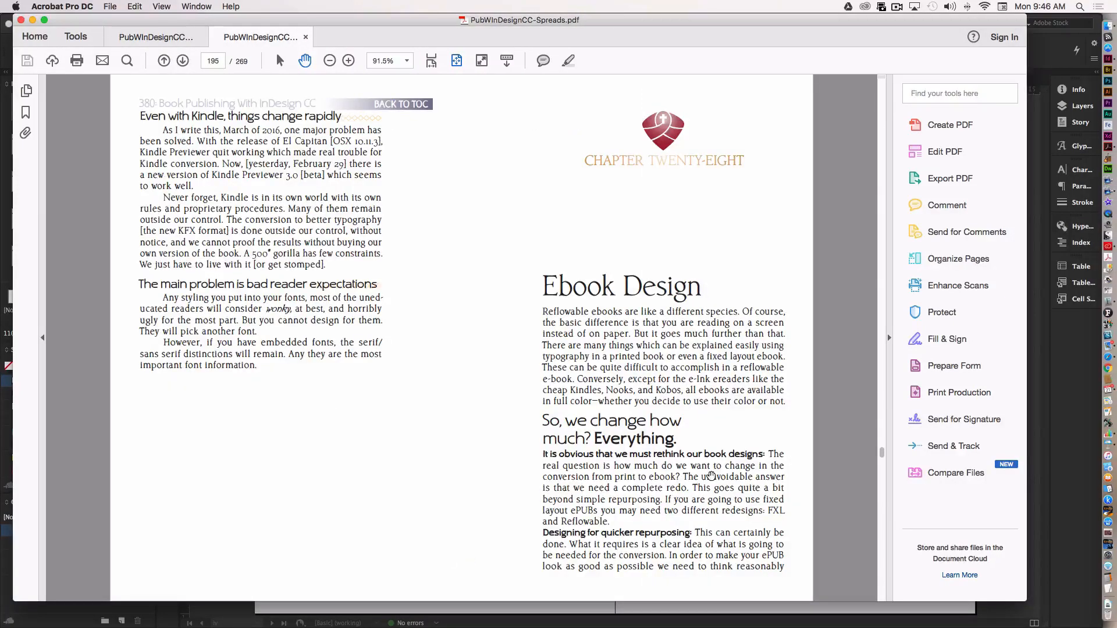
# Step: Switch to Kindle Textbook Creator and create a new textbook from TheLightPrincess-Download.pdf in TheLightPrincess Versions, converting and preserving its embedded links
pyautogui.press('super+Tab')
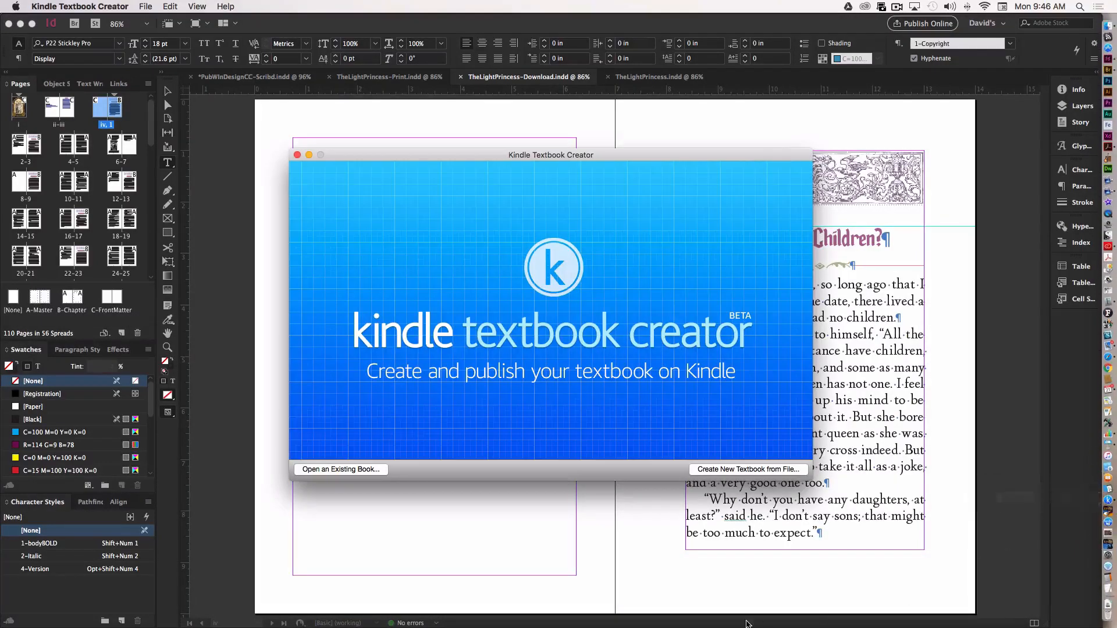
pyautogui.click(728, 469)
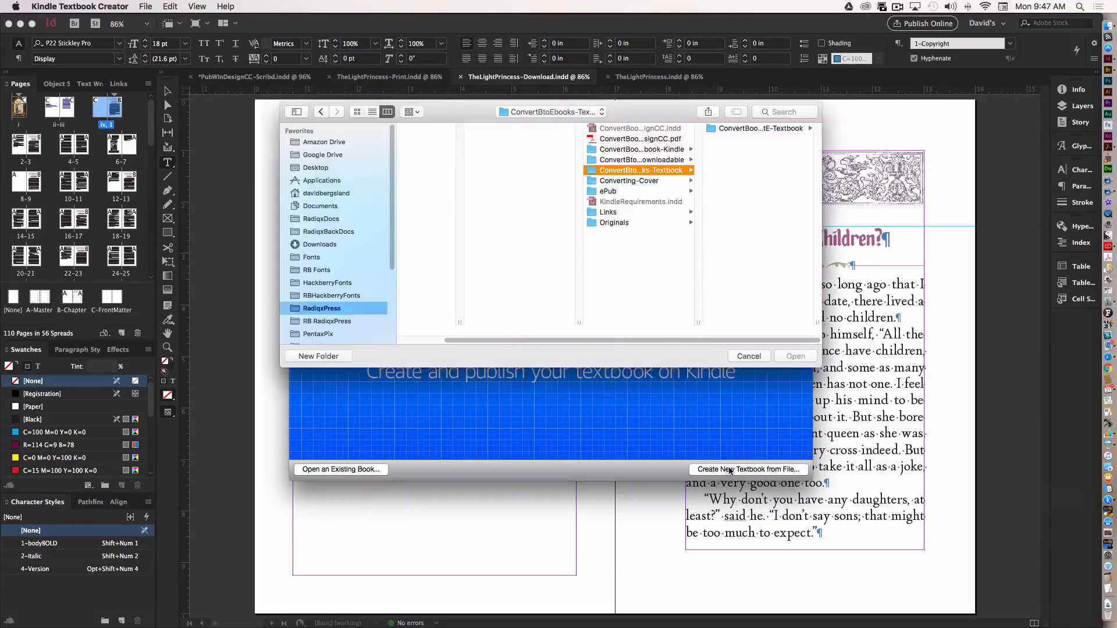
pyautogui.click(551, 112)
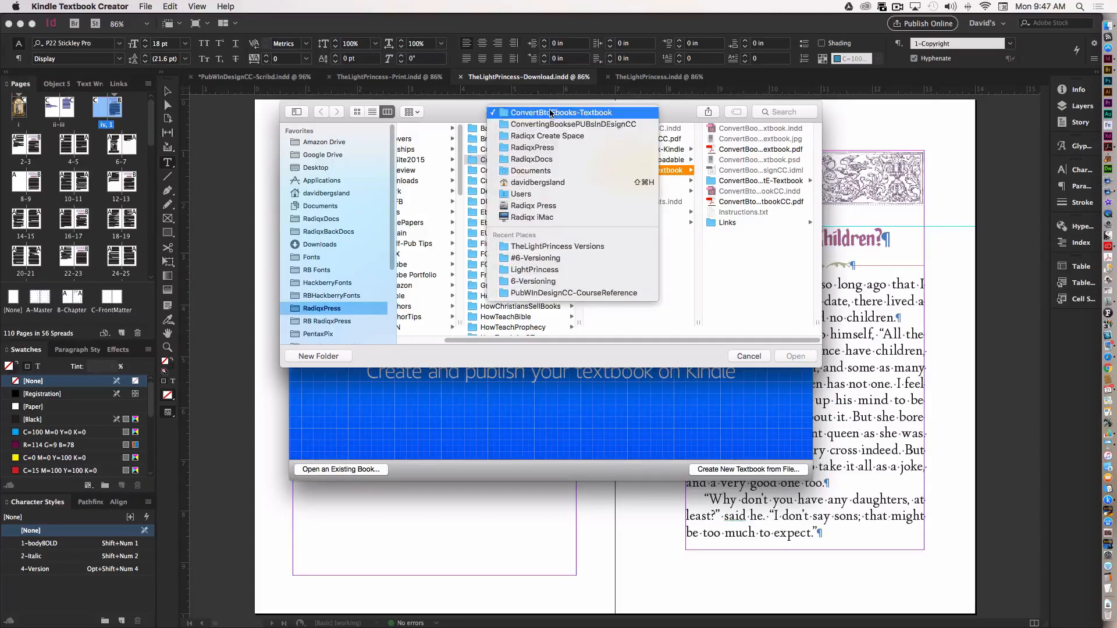
pyautogui.click(547, 247)
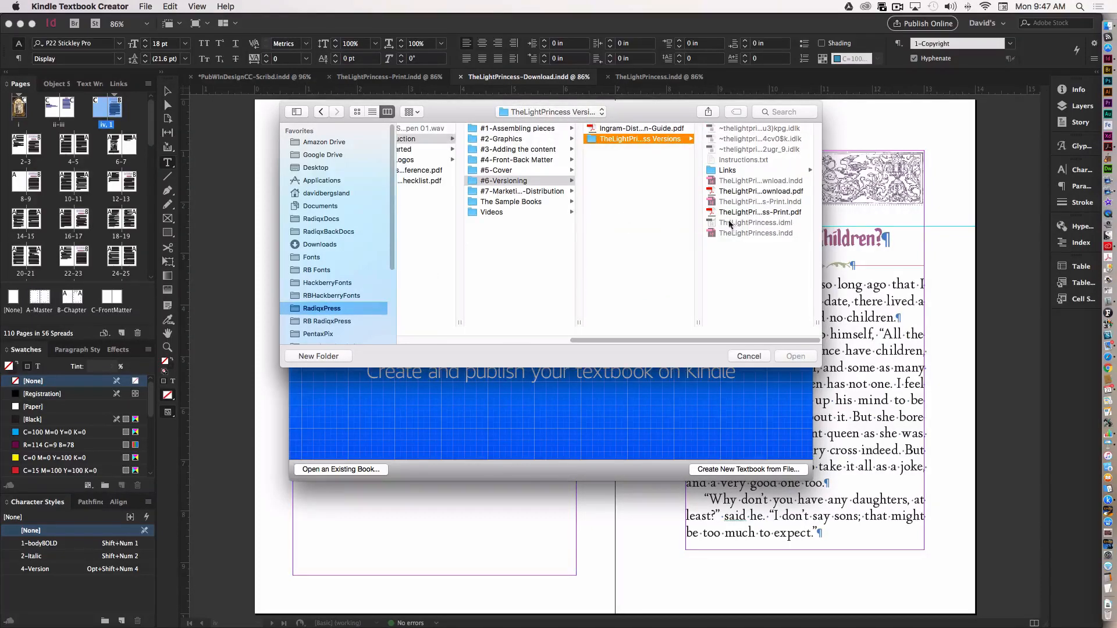
pyautogui.click(761, 192)
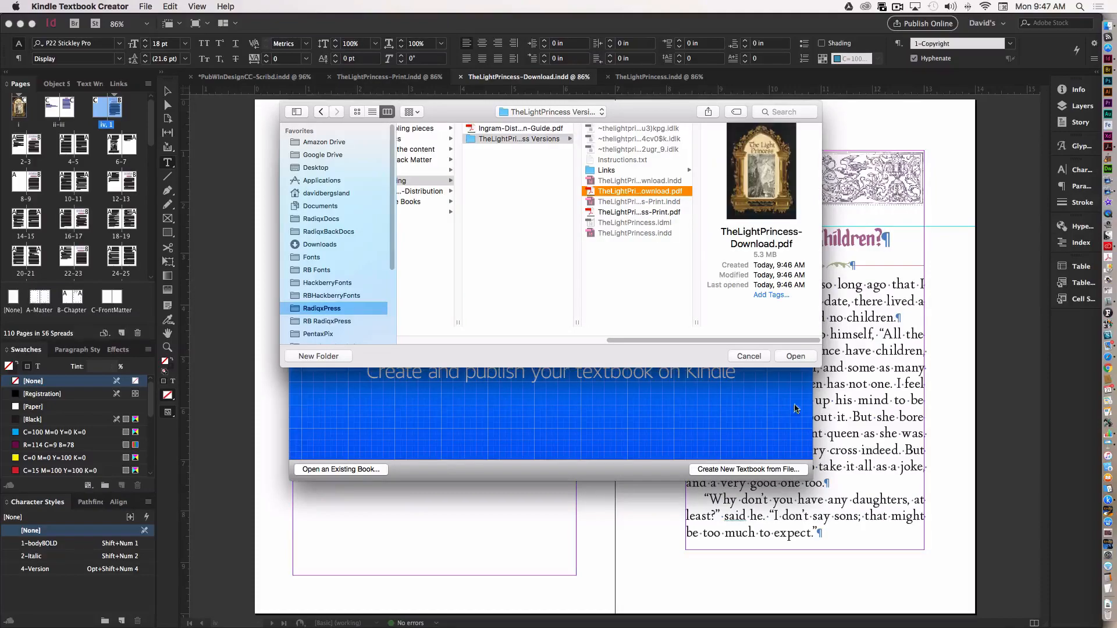
pyautogui.click(795, 356)
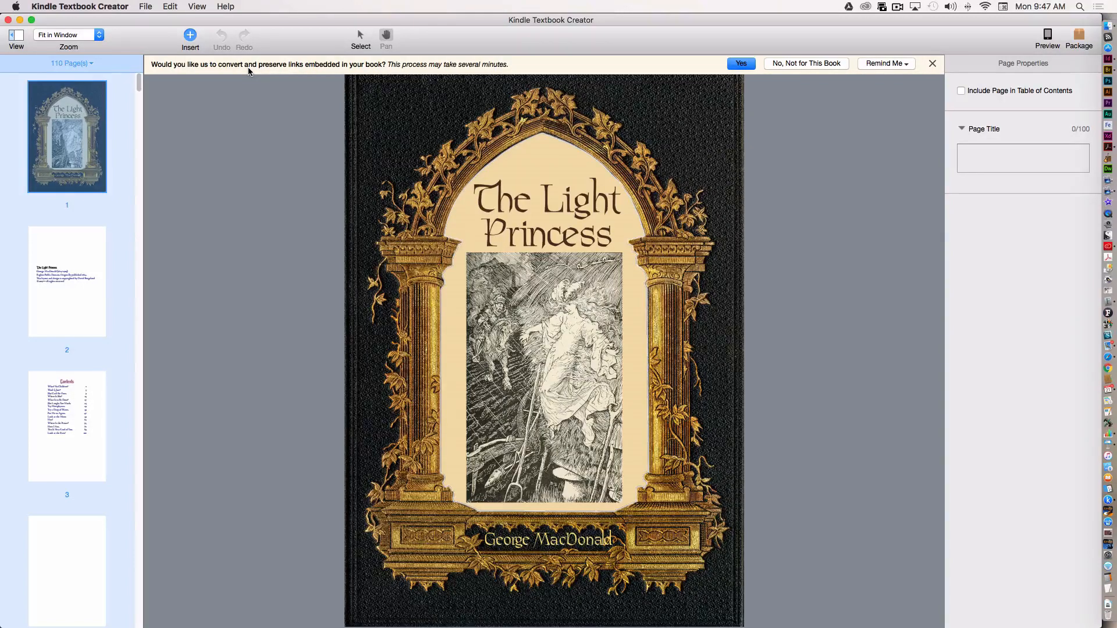
pyautogui.click(742, 64)
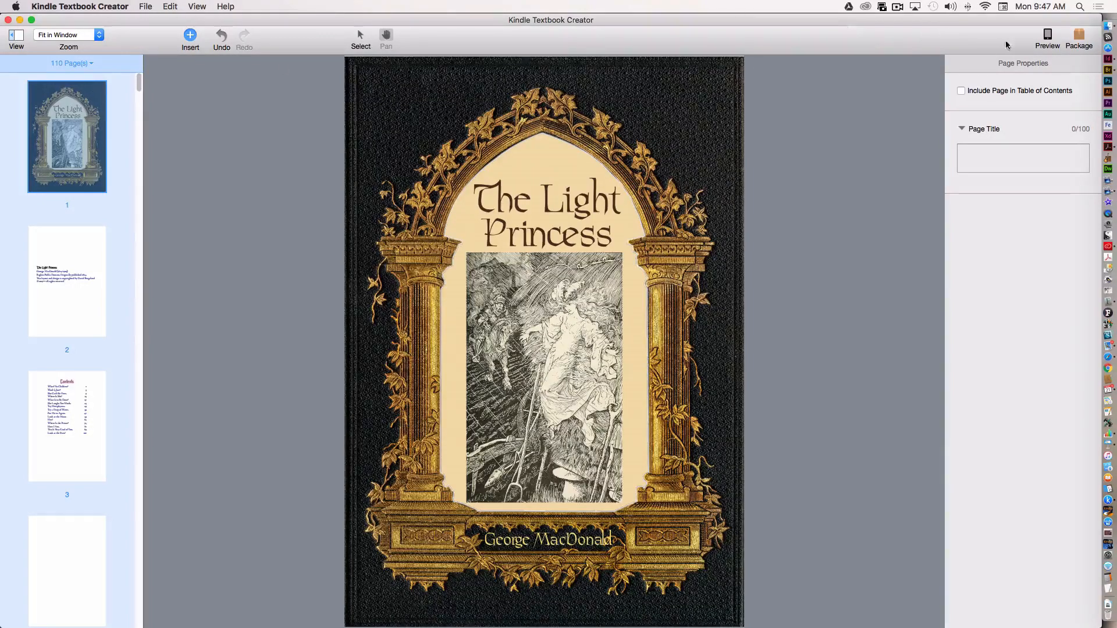
# Step: Start packaging the book, saving it first as KindleTextbook-LightPrincess in the TheLightPrincess Versions folder
pyautogui.click(1080, 39)
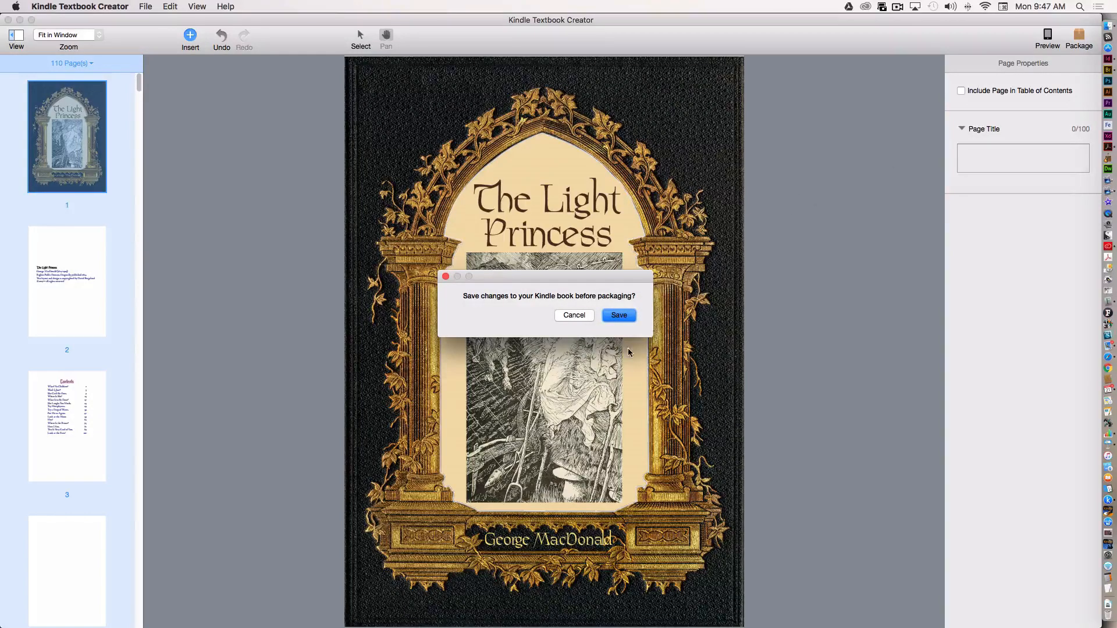
pyautogui.click(619, 314)
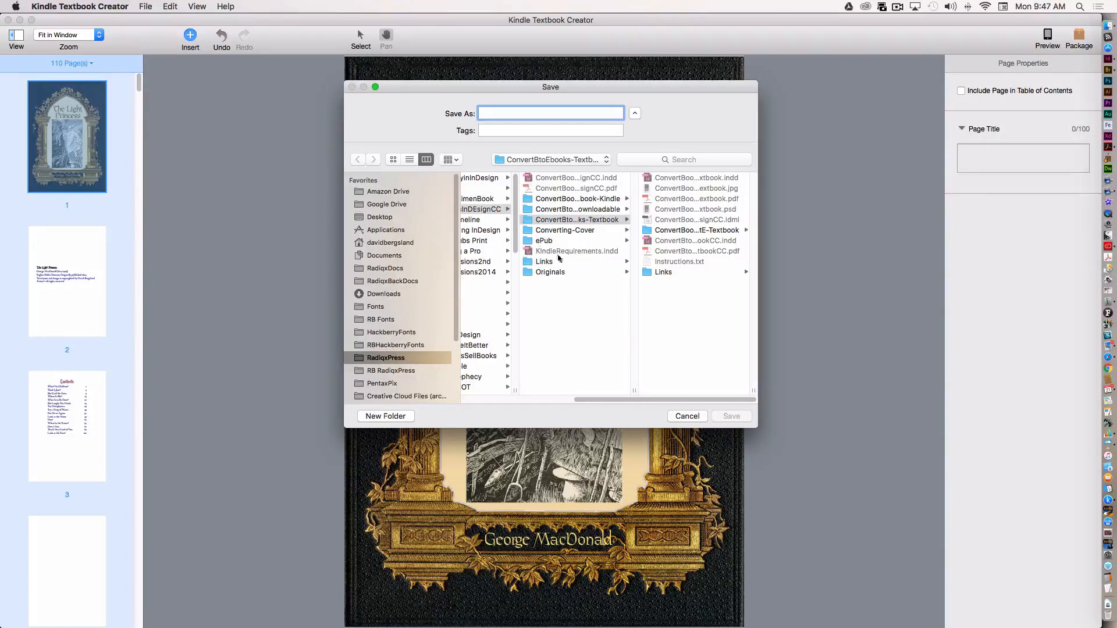
pyautogui.click(572, 165)
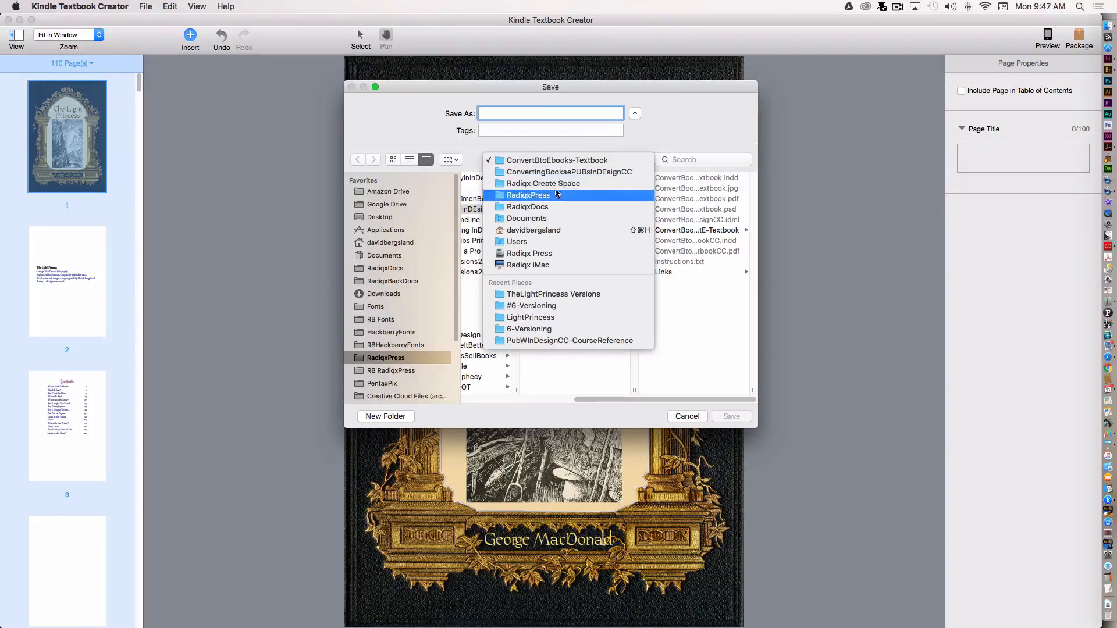
pyautogui.click(549, 293)
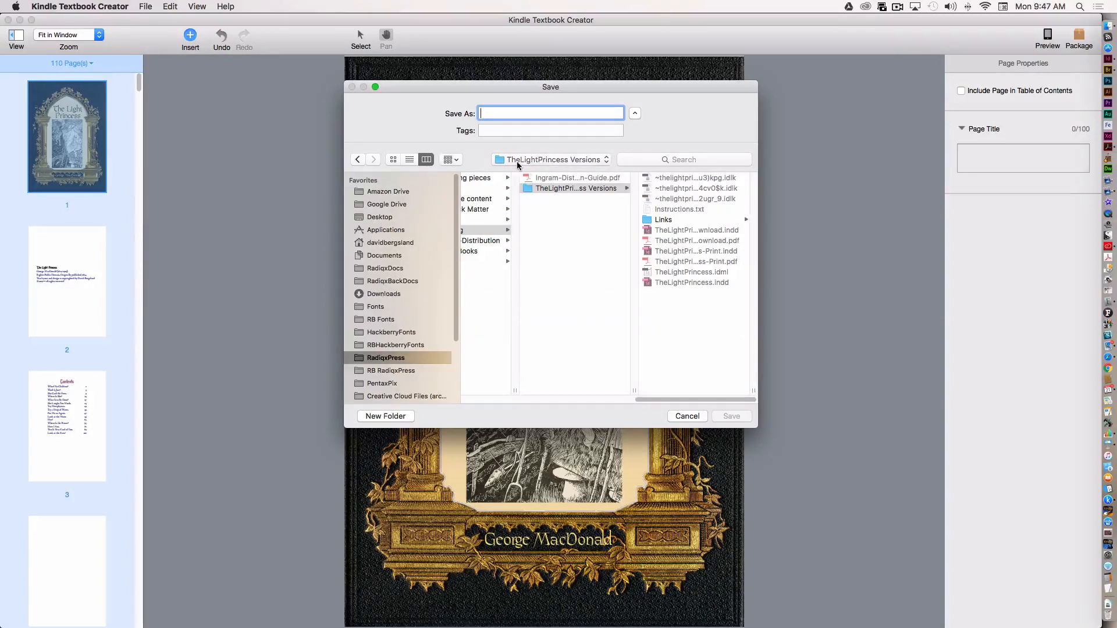
pyautogui.write('KindleTextb')
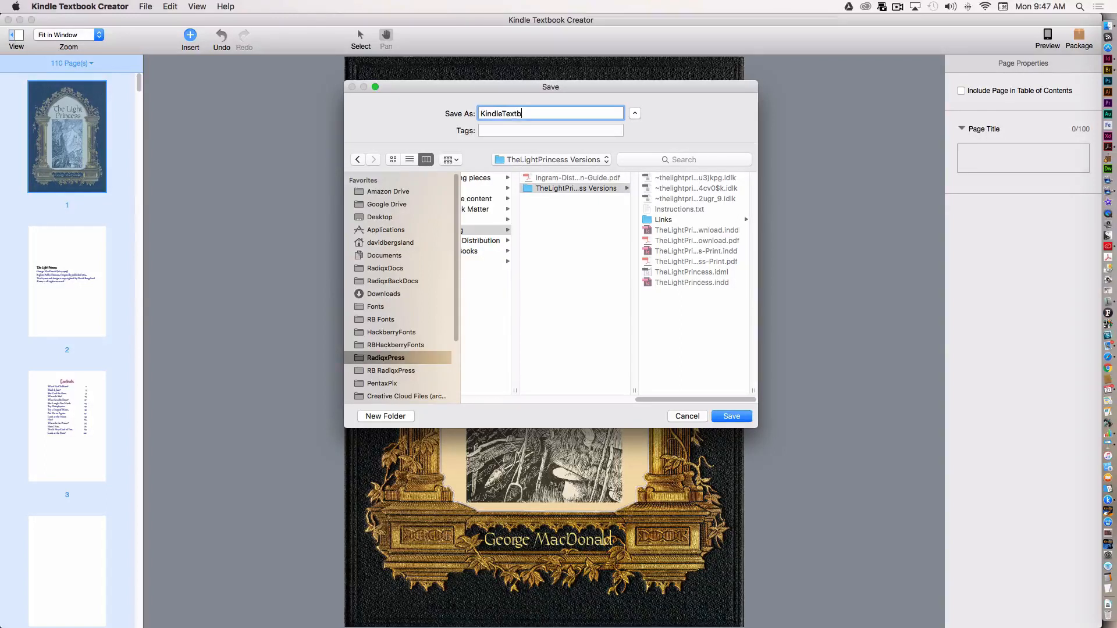
pyautogui.write('ook-LightPrincess')
pyautogui.click(726, 417)
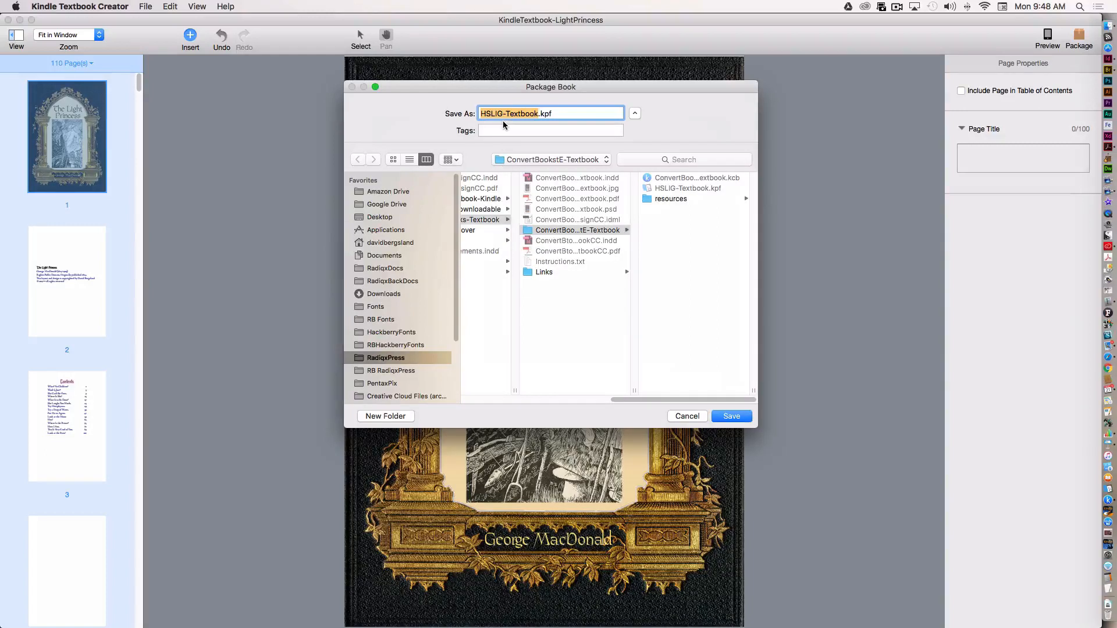
# Step: Package the book as HSLIG-Textbook.kpf in the KindleTextbook-LightPrincess folder inside TheLightPrincess Versions
pyautogui.click(557, 160)
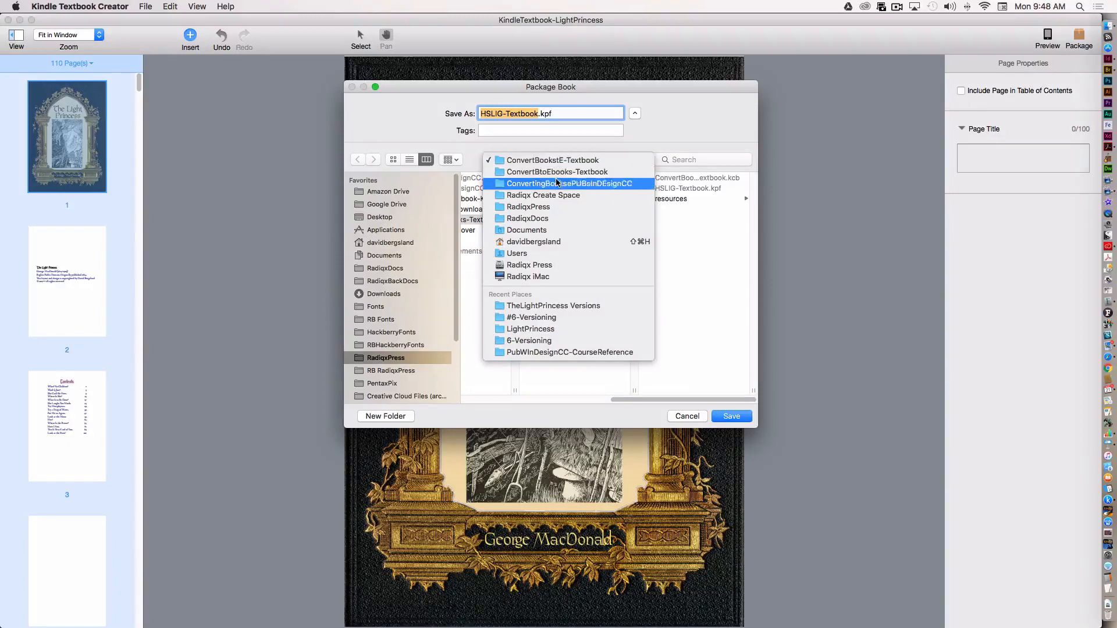
pyautogui.click(549, 306)
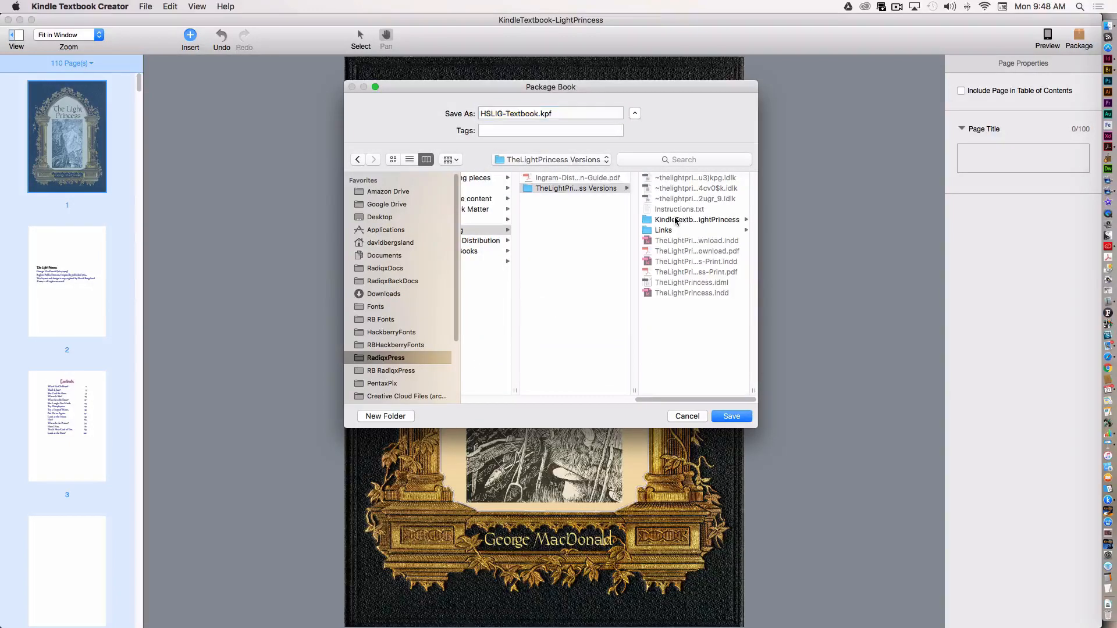
pyautogui.click(676, 220)
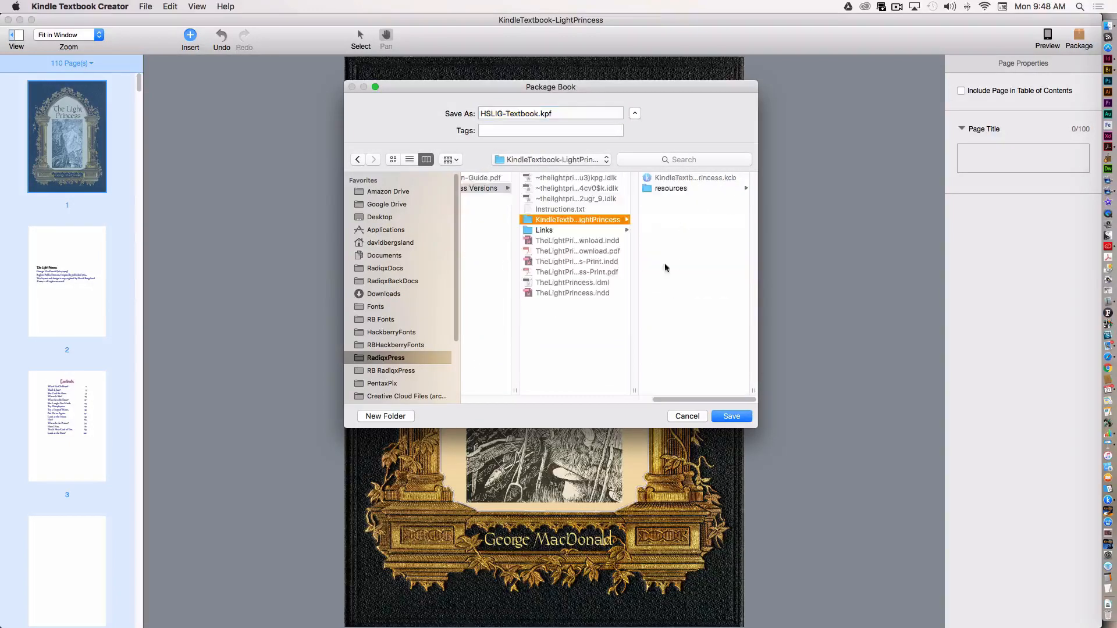
pyautogui.click(732, 416)
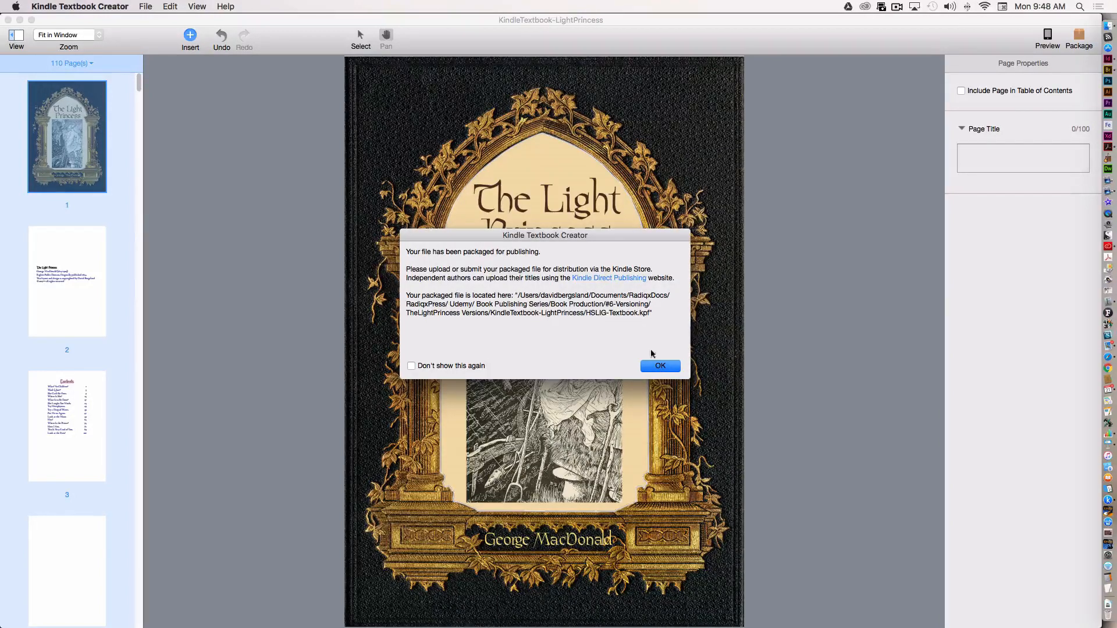
pyautogui.click(660, 366)
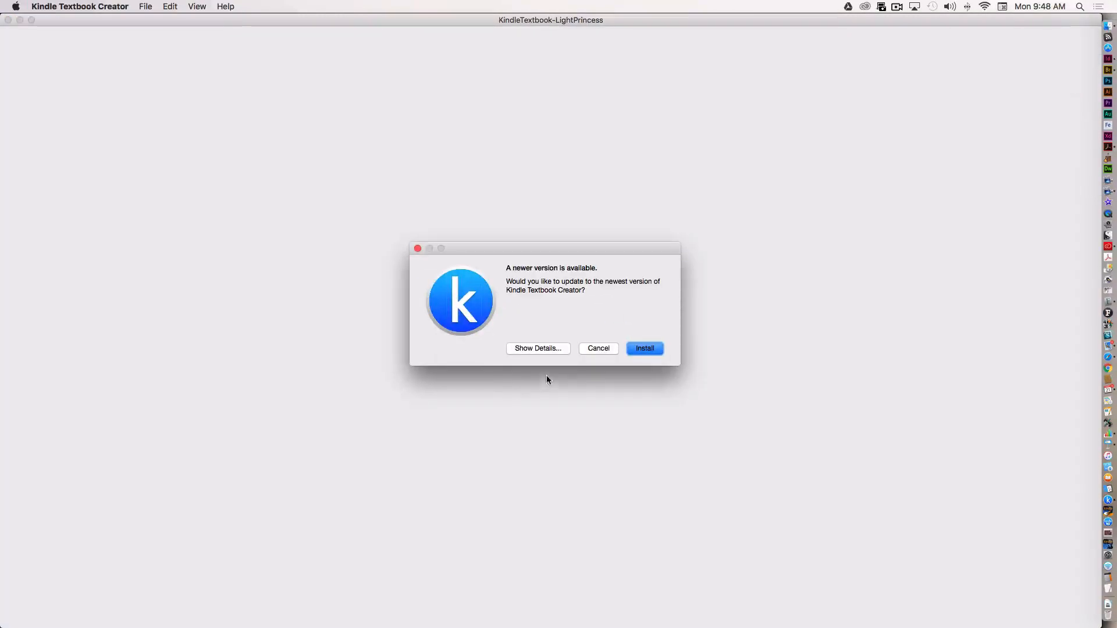
# Step: Accept the update to the newest version of Kindle Textbook Creator and start its installation
pyautogui.click(645, 349)
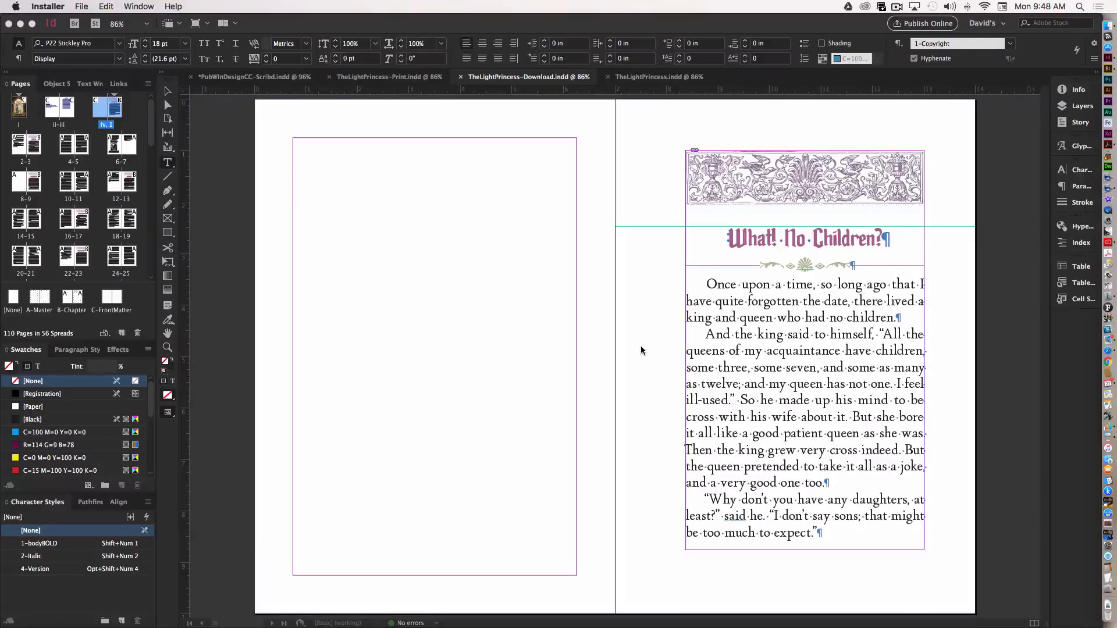